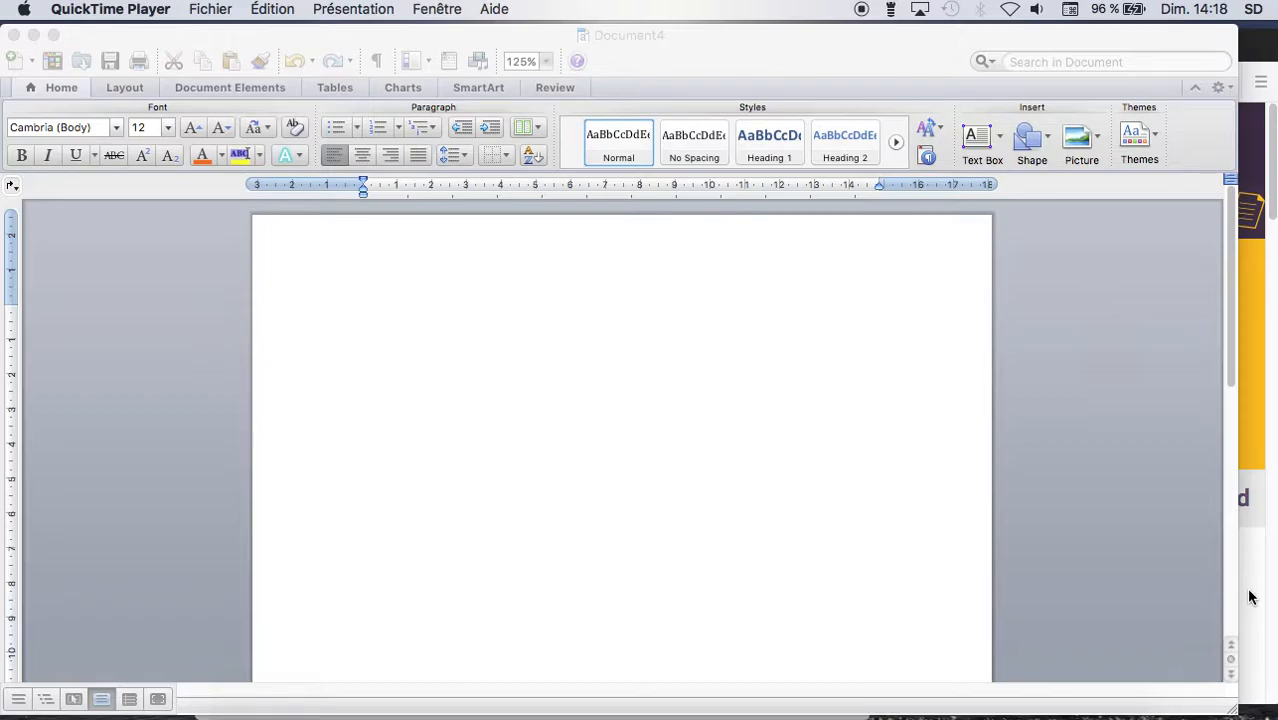
# Step: Switch to Firefox and copy the title and first three stanzas of the poem "Une charogne"
pyautogui.click(1248, 597)
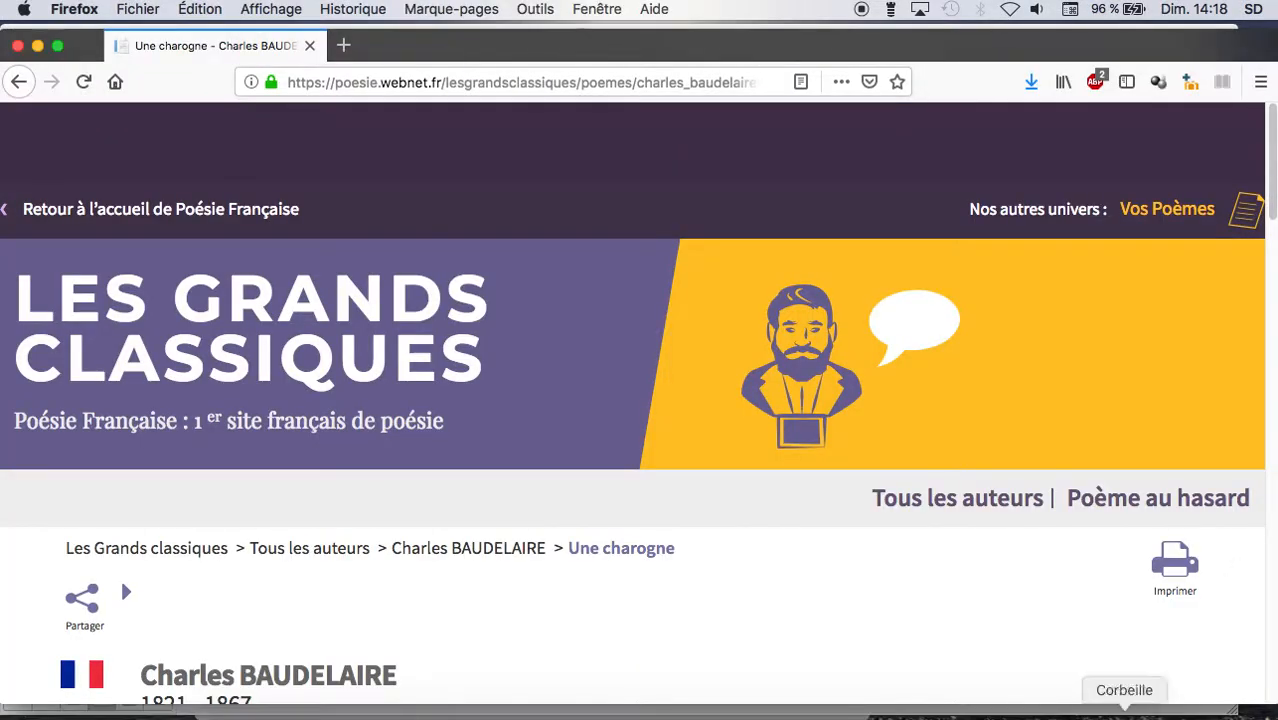
pyautogui.scroll(-6, 913, 670)
pyautogui.moveTo(134, 208); pyautogui.dragTo(524, 533)
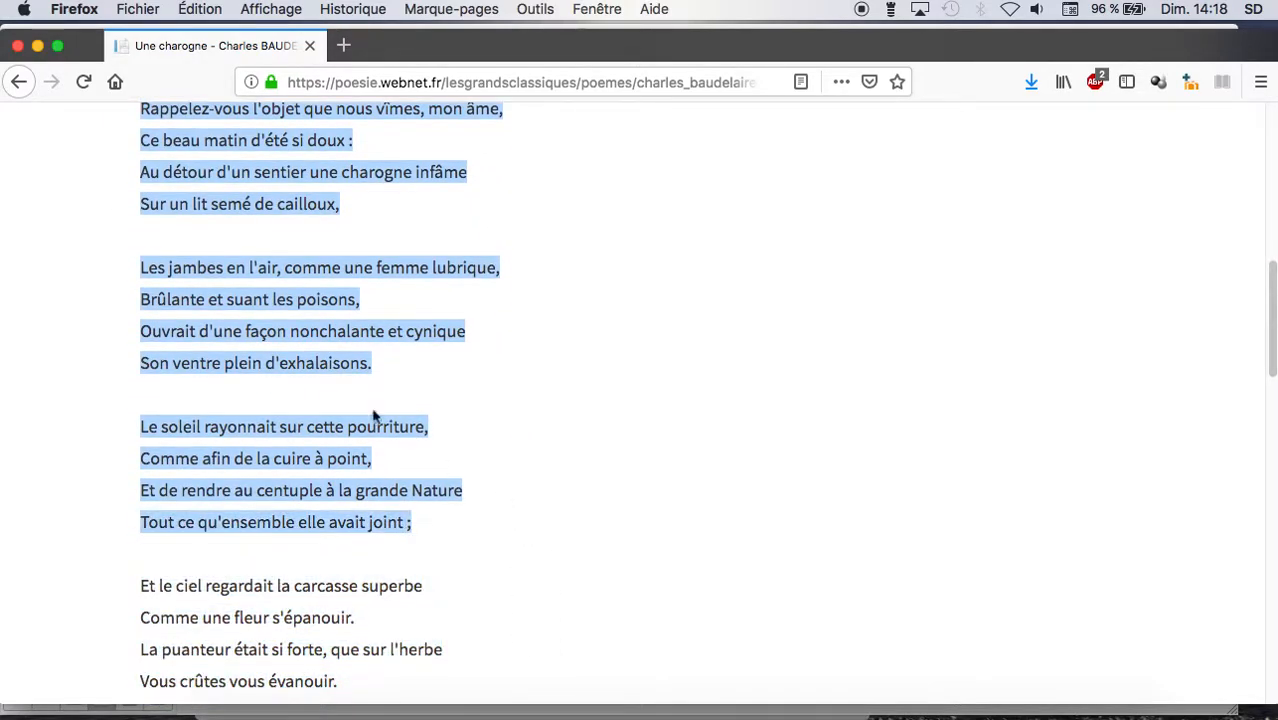
pyautogui.rightClick(288, 314)
pyautogui.click(338, 323)
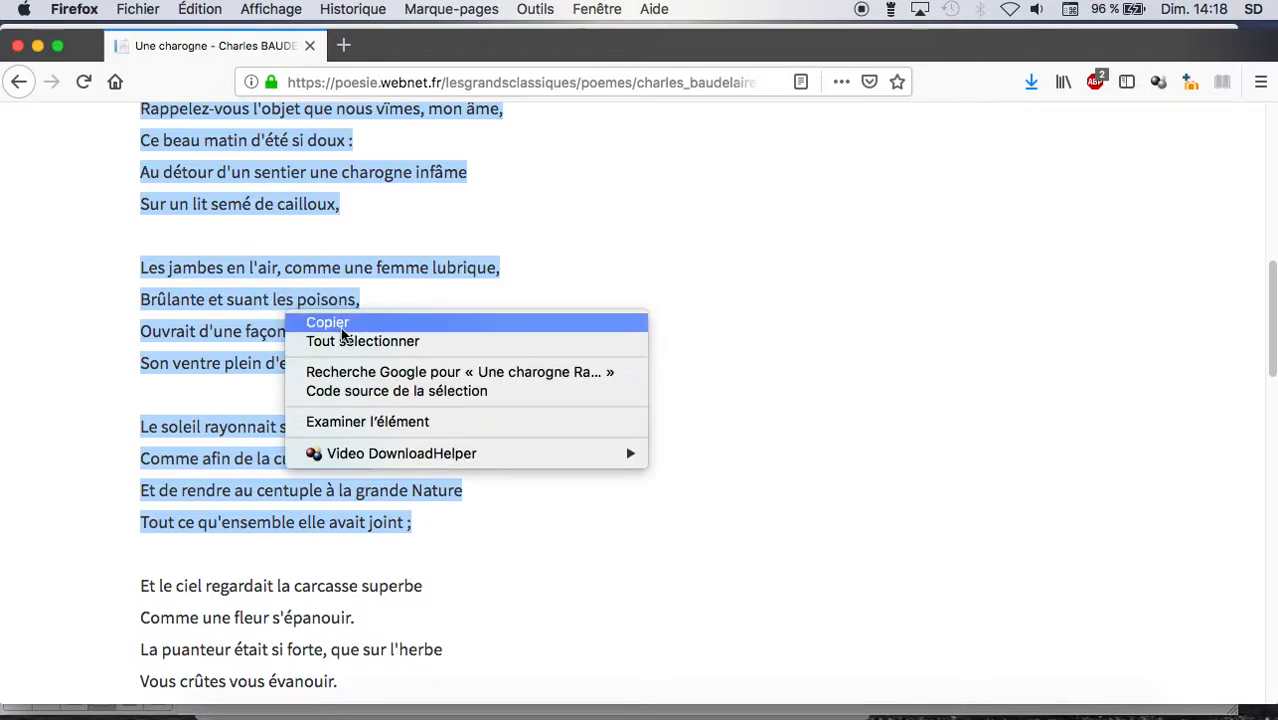
# Step: Switch to Word and paste the copied poem into the blank document
pyautogui.click(782, 712)
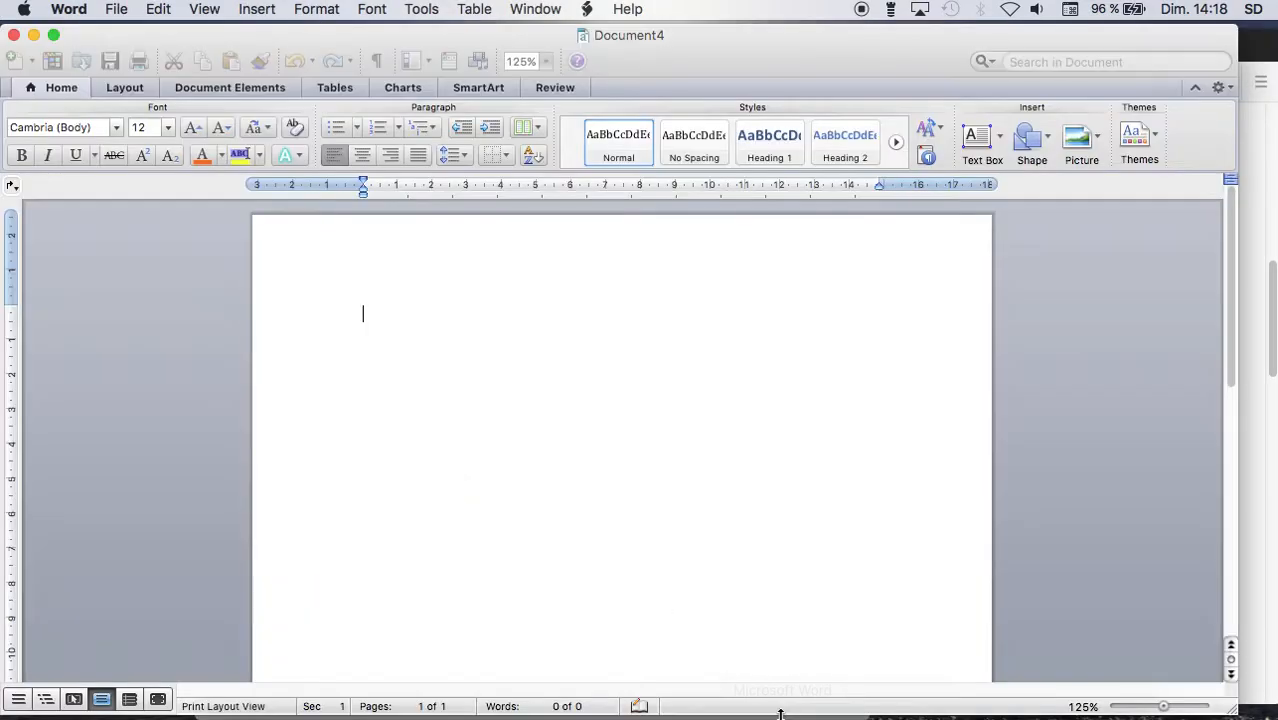
pyautogui.rightClick(531, 347)
pyautogui.click(608, 396)
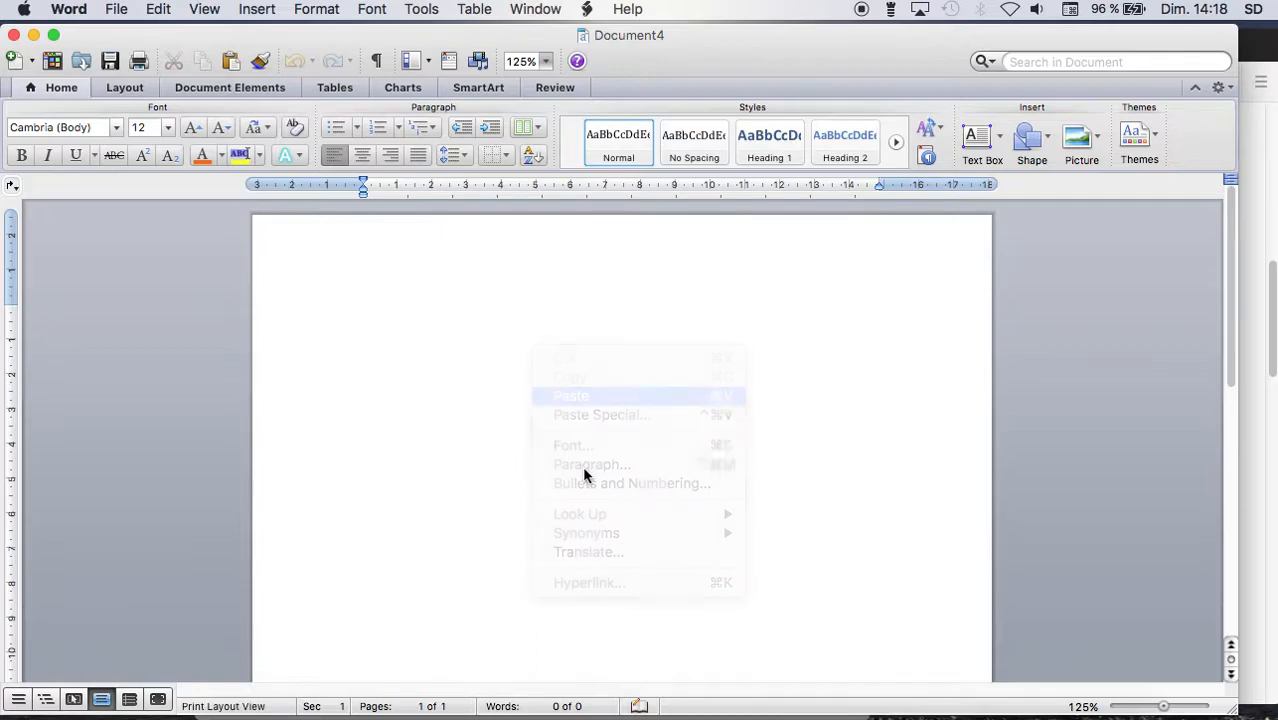
# Step: Set the font size of the whole pasted poem to 14
pyautogui.moveTo(362, 311); pyautogui.dragTo(685, 543)
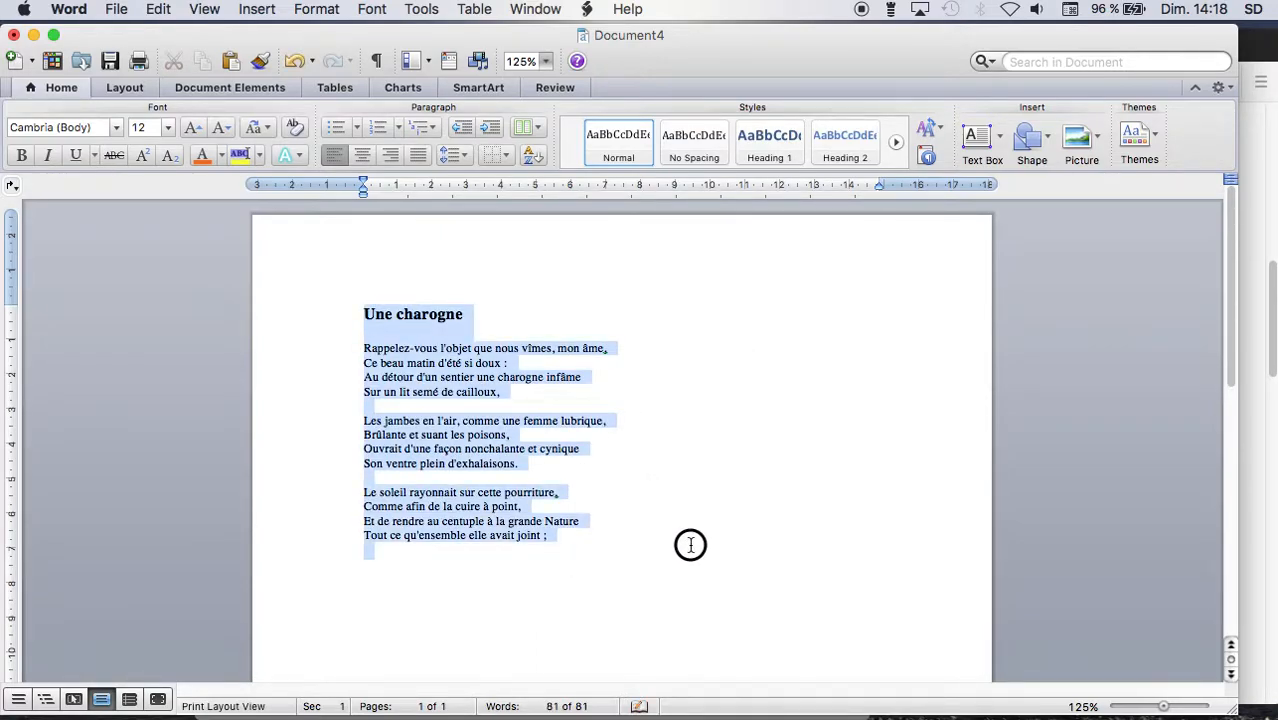
pyautogui.click(168, 128)
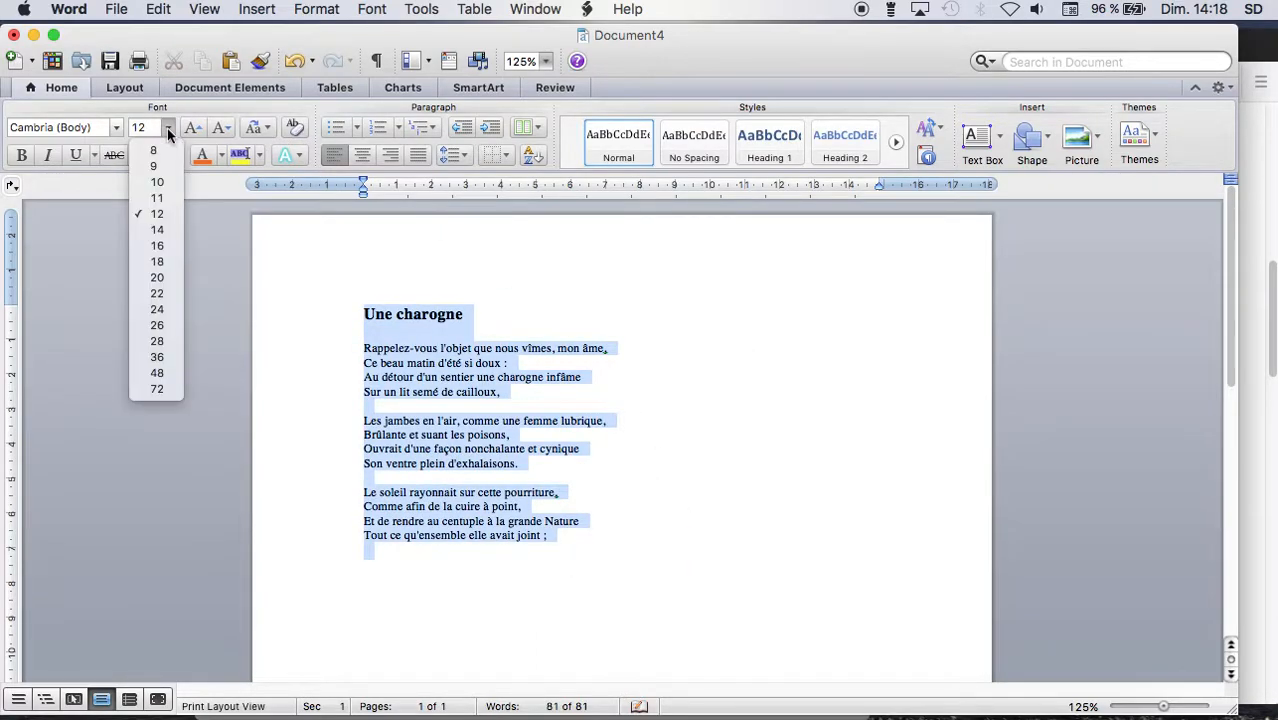
pyautogui.click(167, 231)
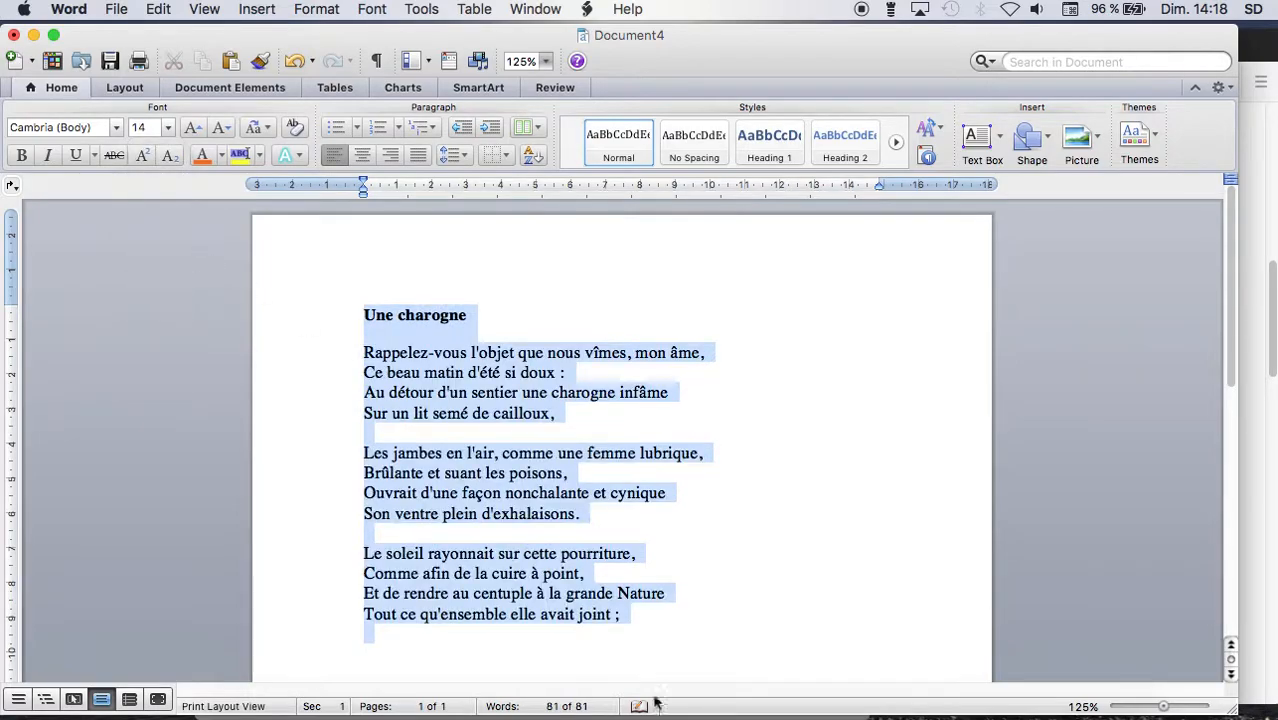
pyautogui.click(692, 628)
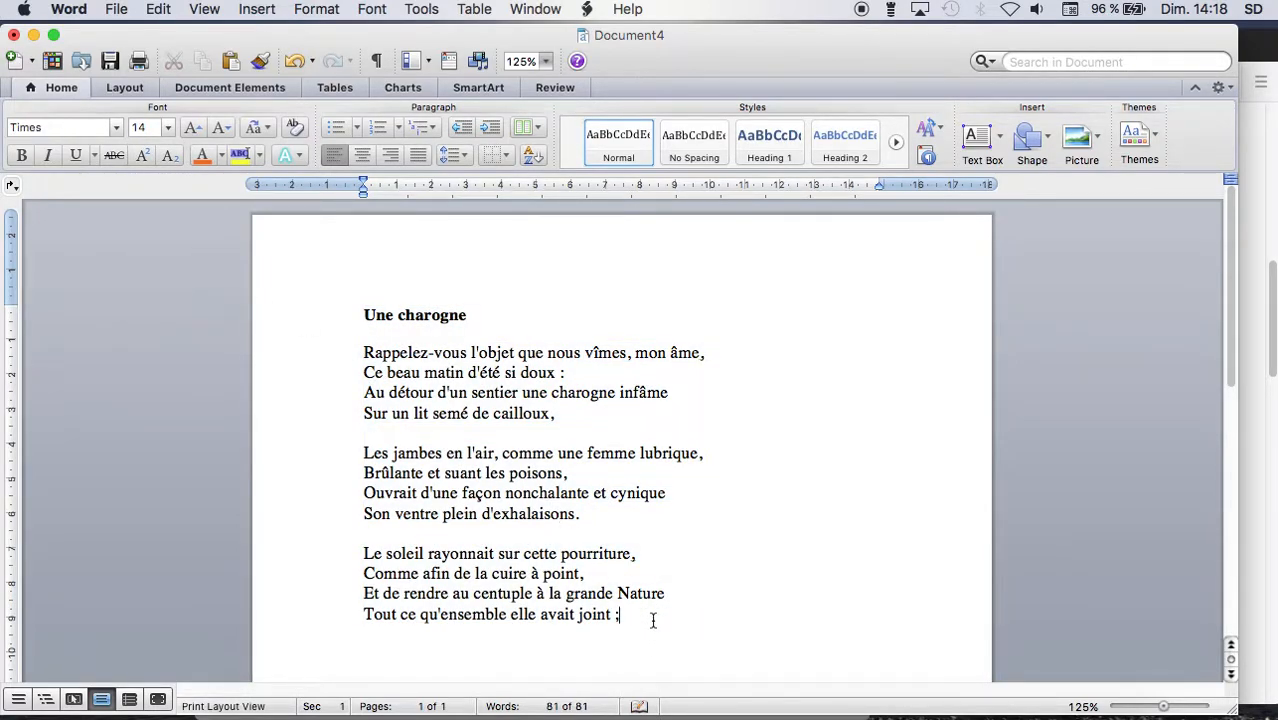
# Step: Add line numbering to the whole document, starting at 1, counting by 5 and restarting each section
pyautogui.click(316, 9)
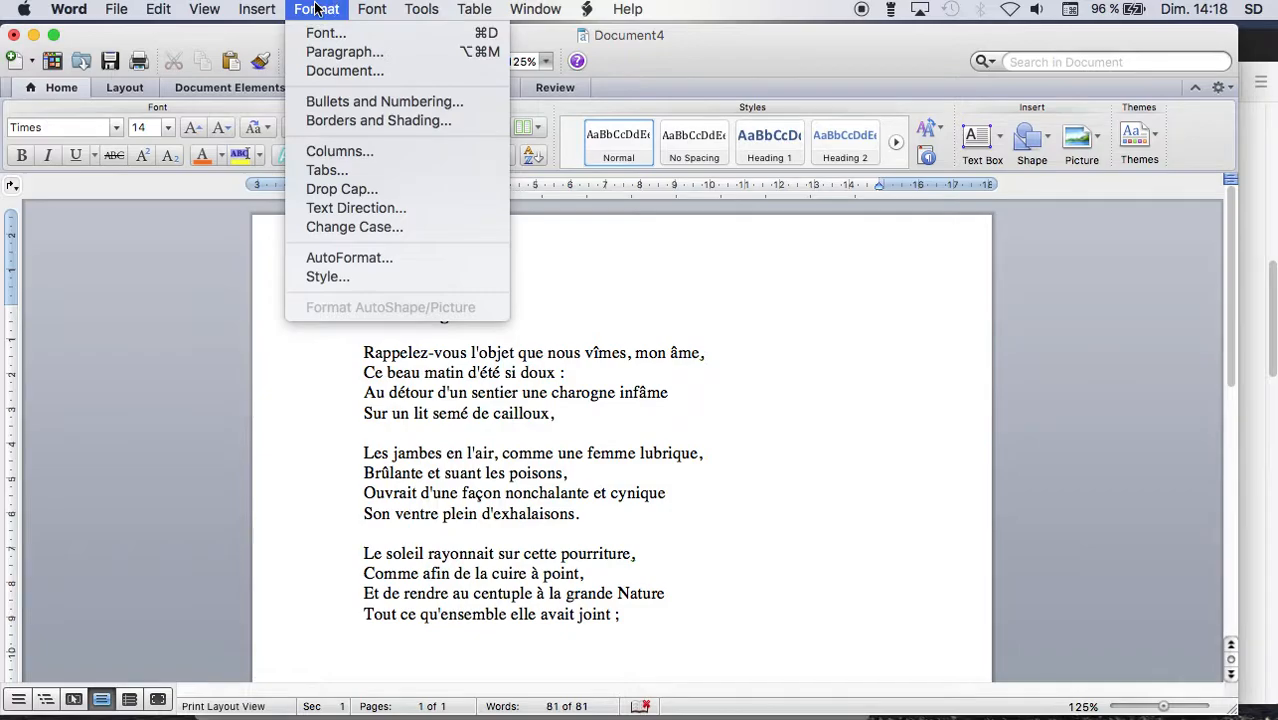
pyautogui.click(321, 70)
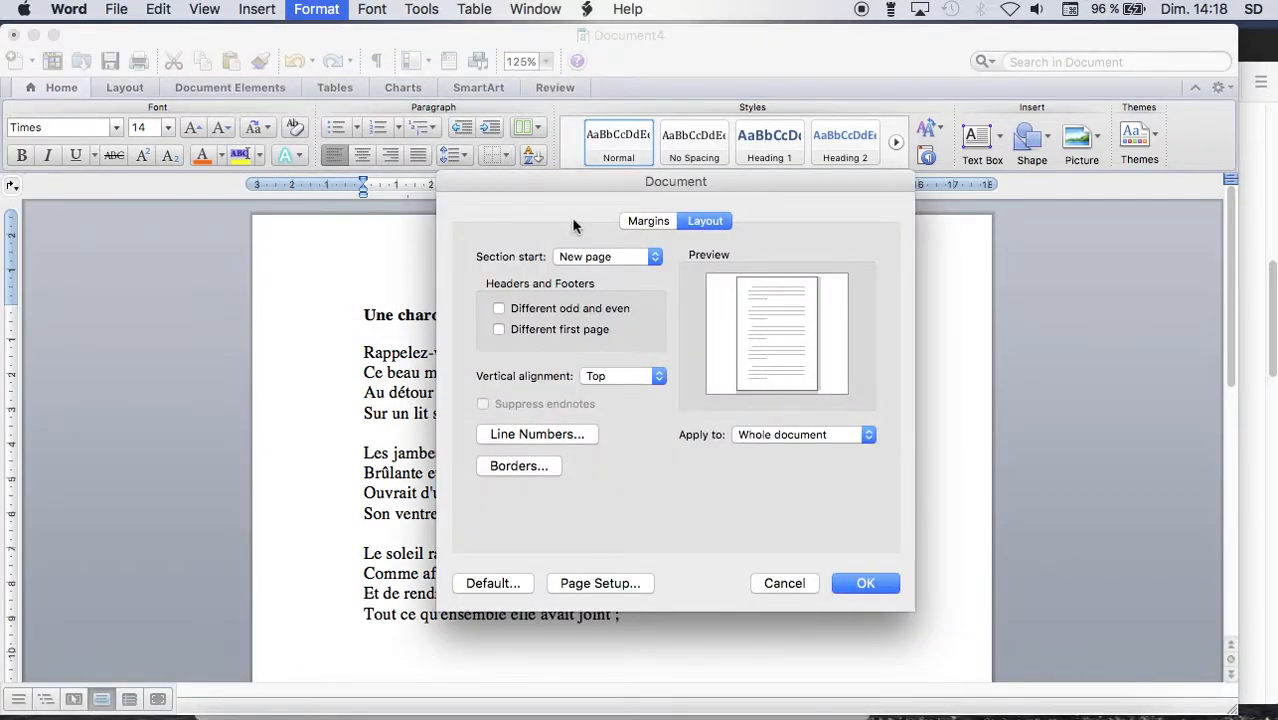
pyautogui.click(567, 438)
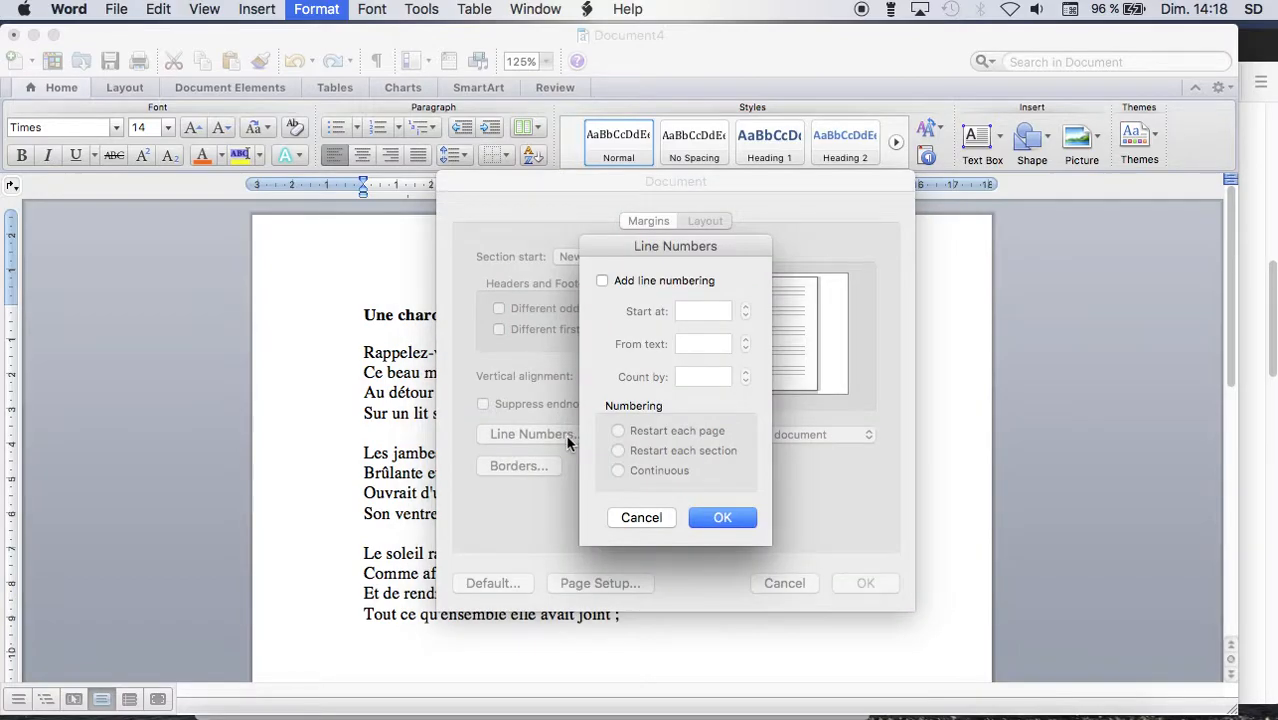
pyautogui.click(601, 281)
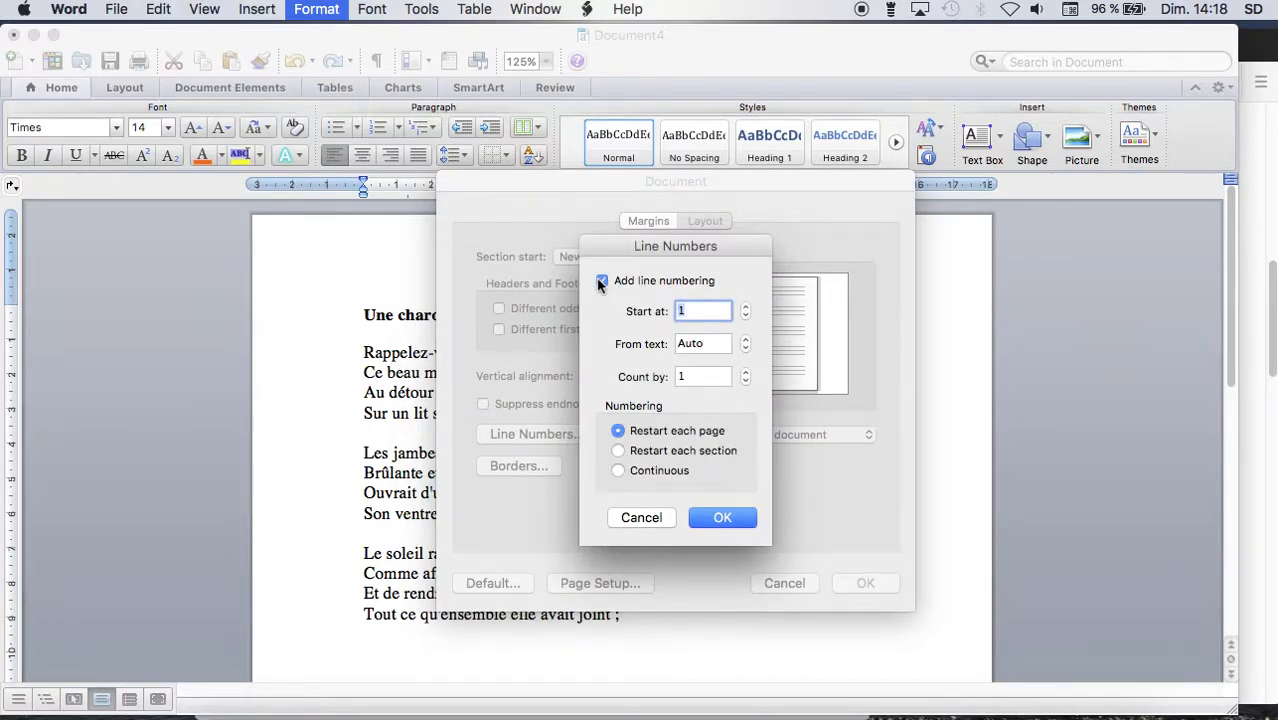
pyautogui.click(690, 376)
pyautogui.write('5')
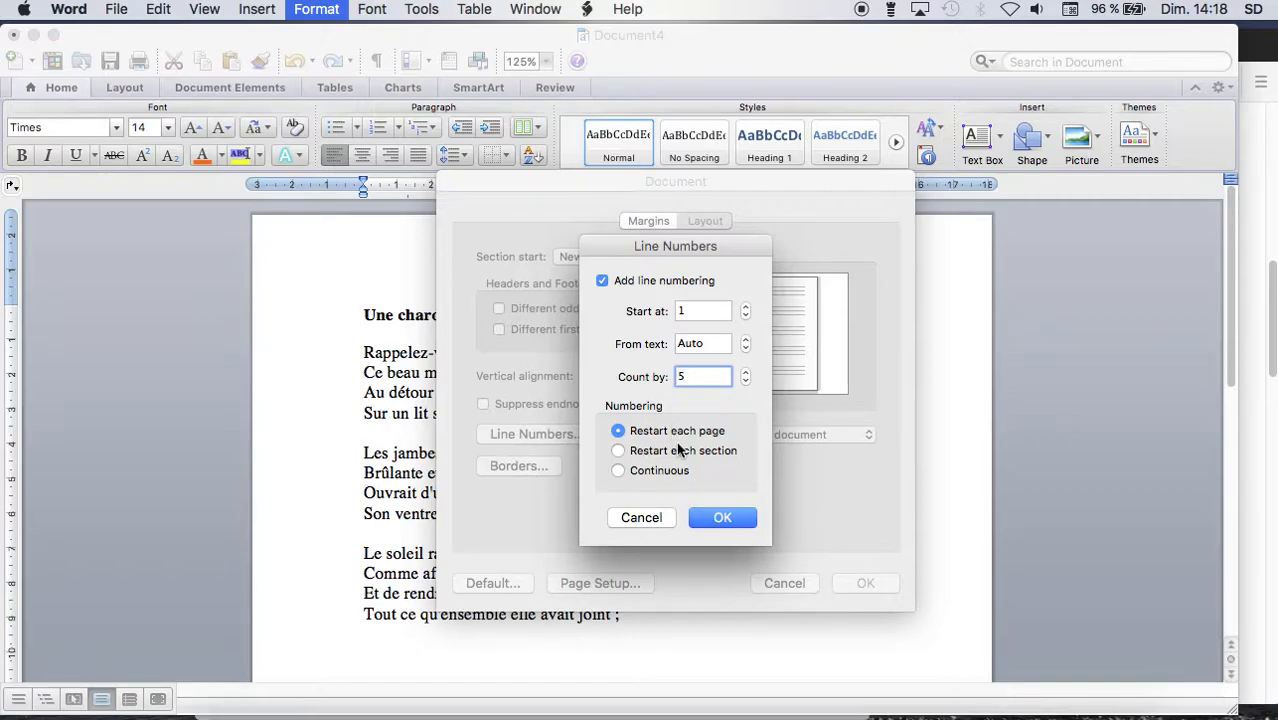
pyautogui.click(618, 451)
pyautogui.click(740, 521)
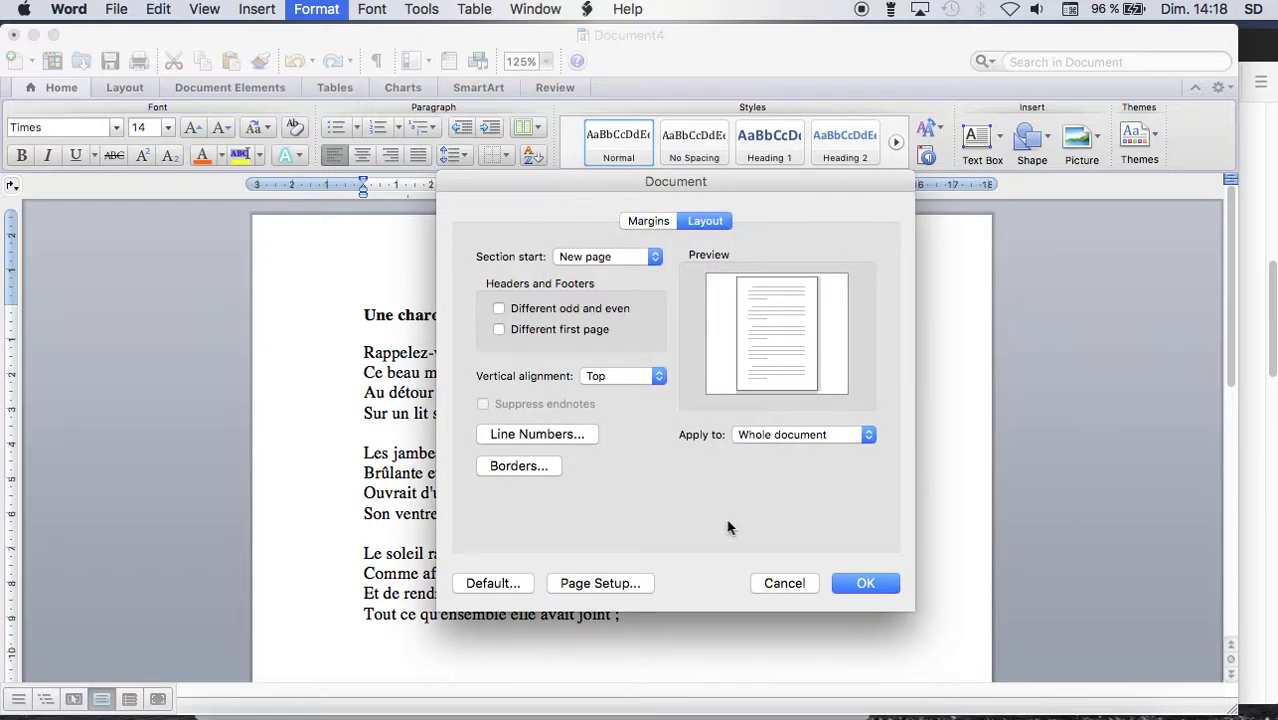
pyautogui.click(886, 586)
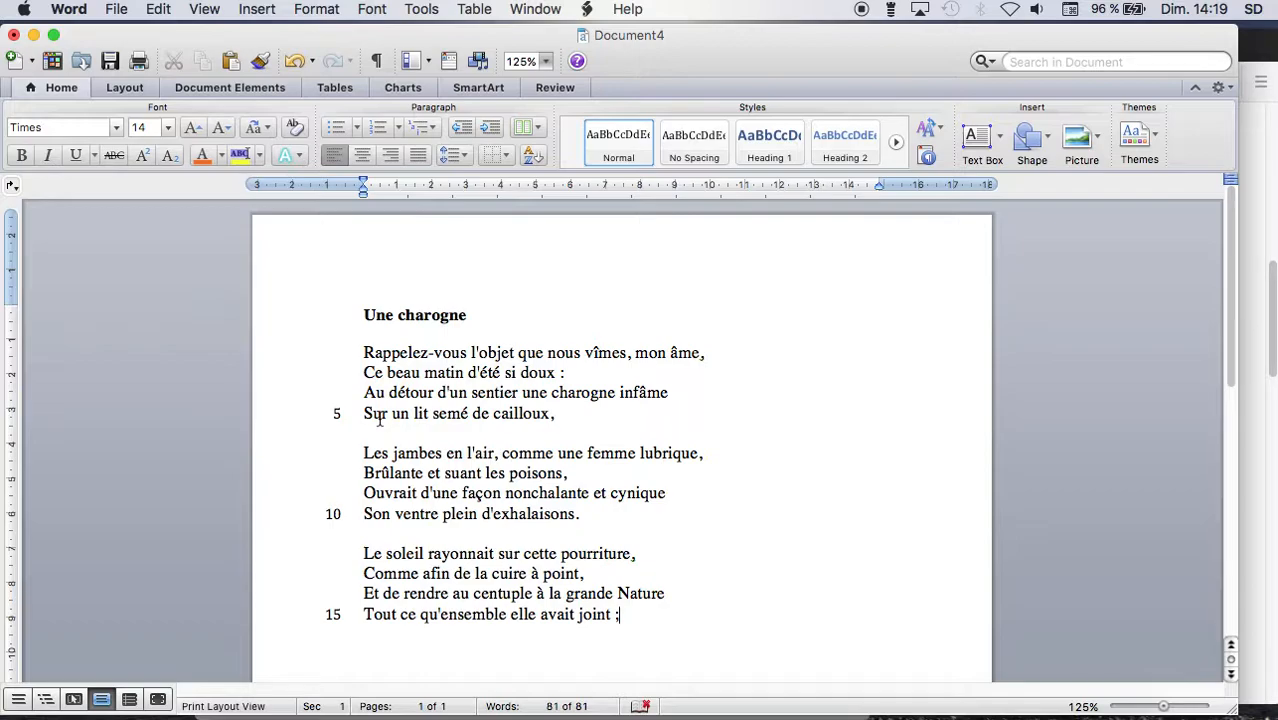
# Step: Suppress line numbers for the title paragraph "Une charogne"
pyautogui.moveTo(513, 314); pyautogui.dragTo(361, 316)
pyautogui.click(321, 9)
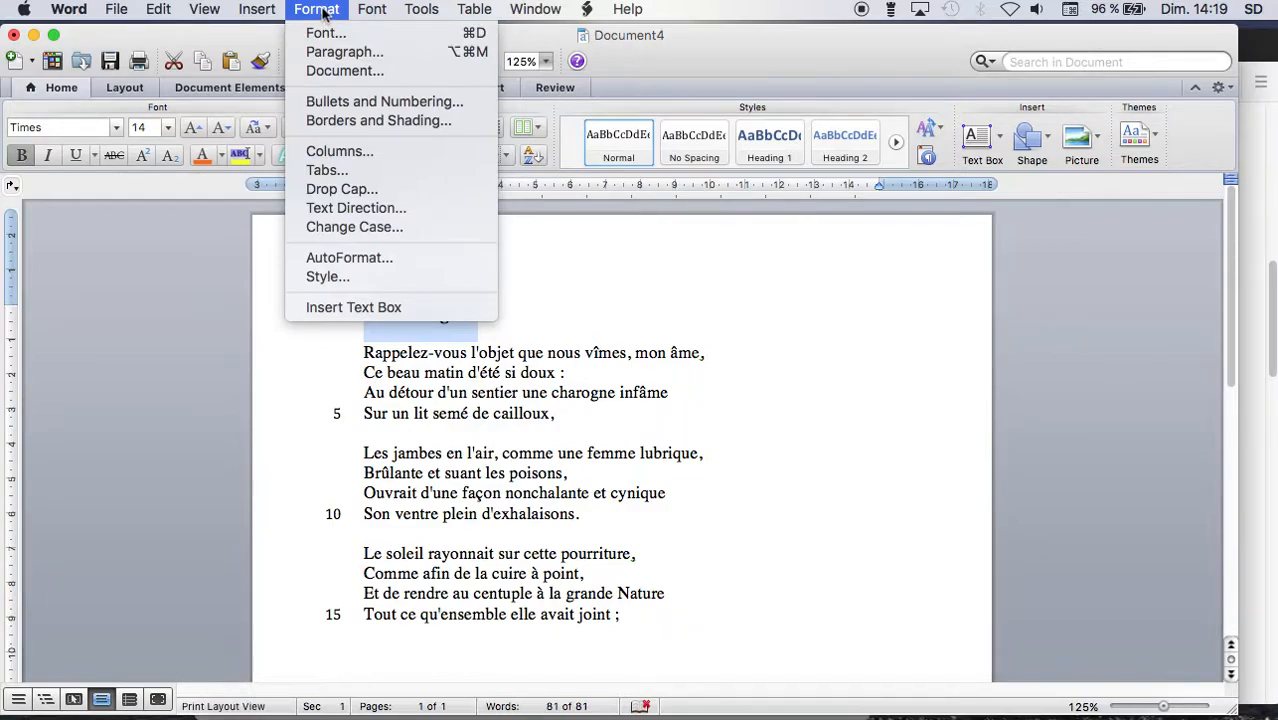
pyautogui.click(331, 54)
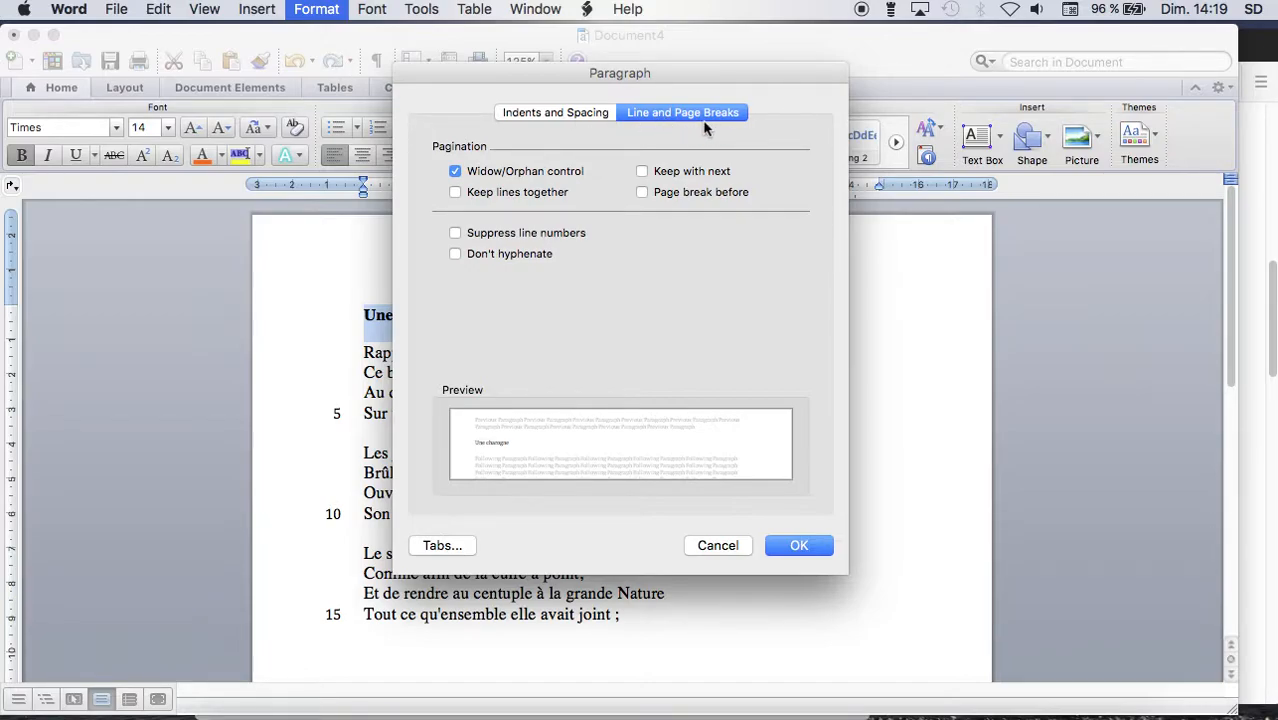
pyautogui.click(455, 233)
pyautogui.click(818, 550)
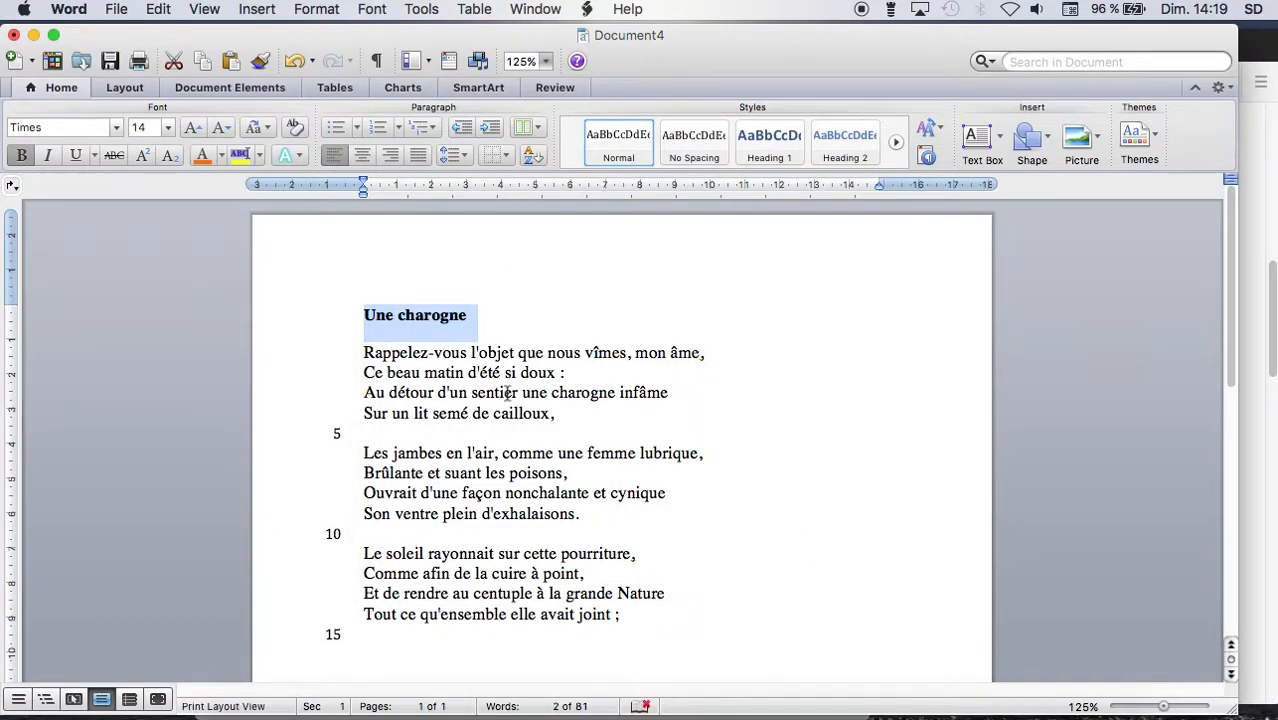
pyautogui.click(509, 318)
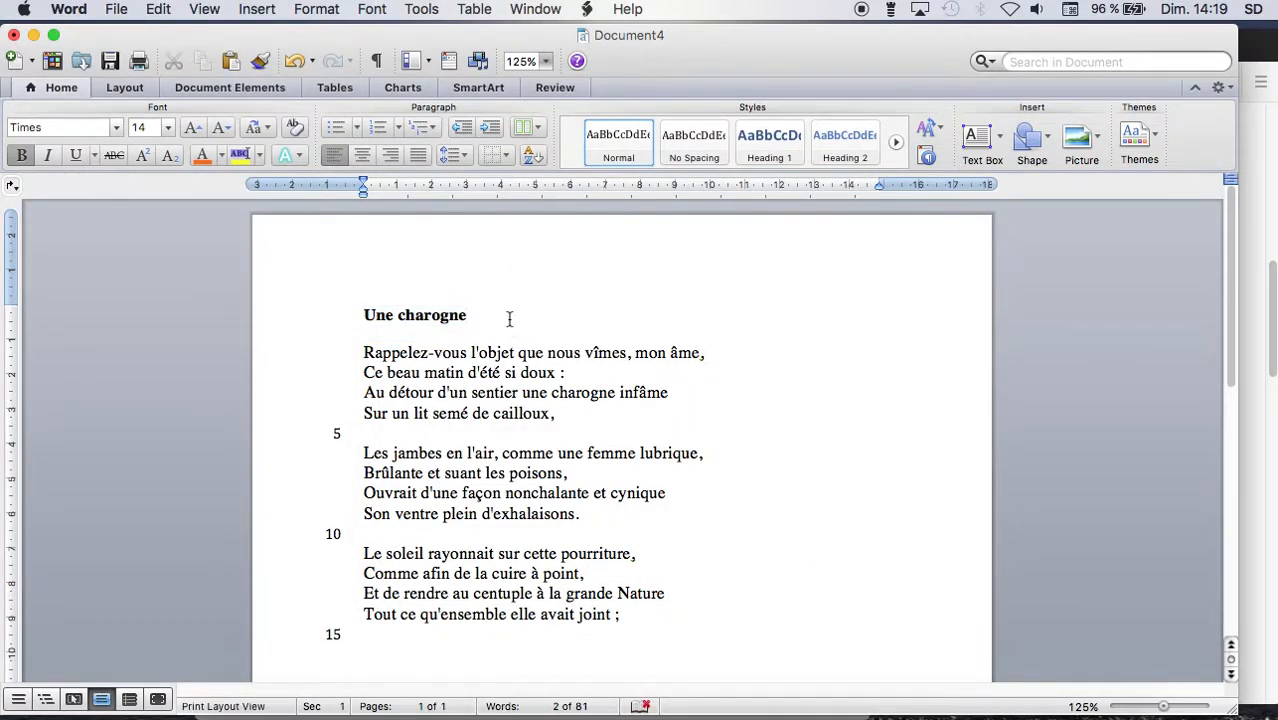
# Step: Try to suppress the line number of the blank line between the first and second stanzas
pyautogui.click(379, 433)
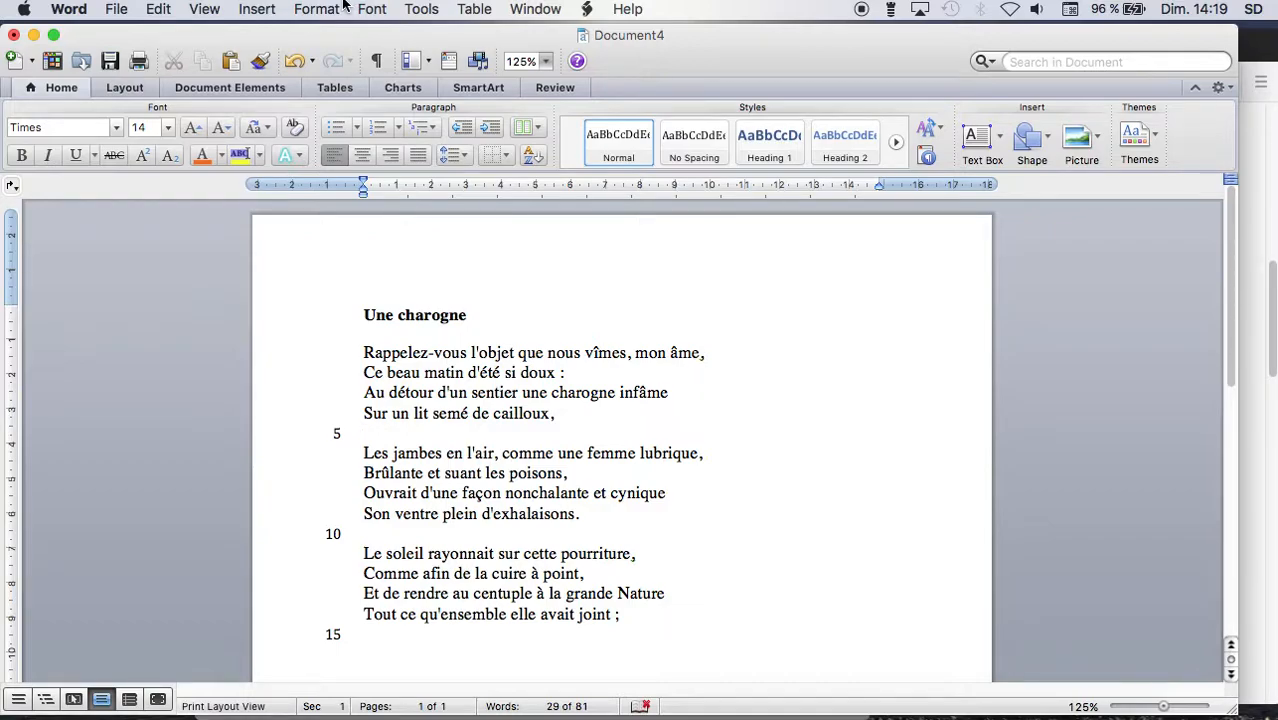
pyautogui.click(314, 9)
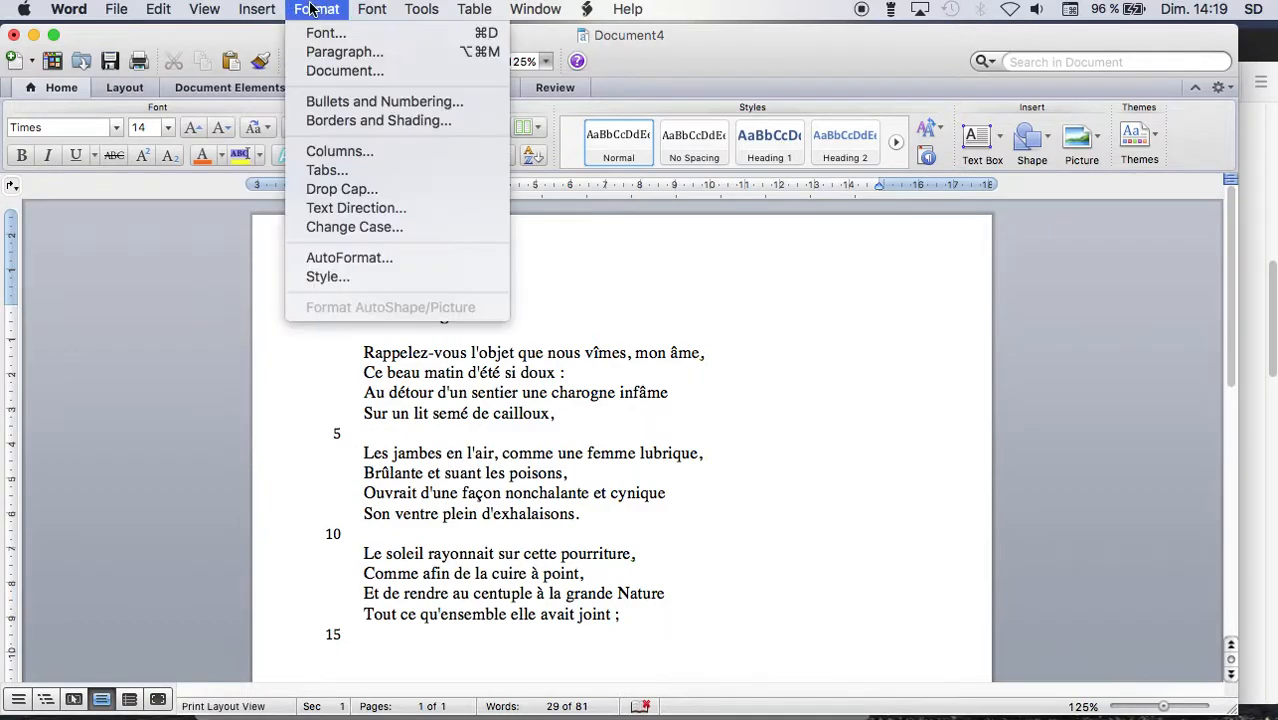
pyautogui.click(322, 55)
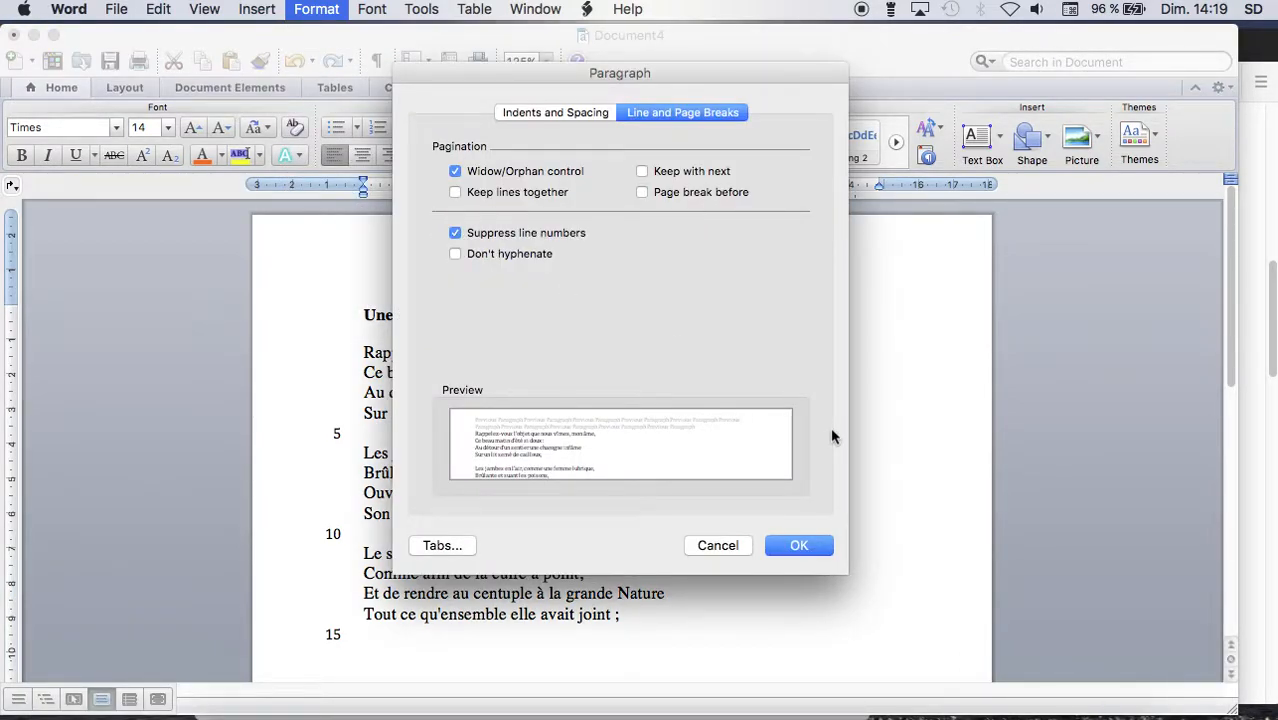
pyautogui.click(800, 545)
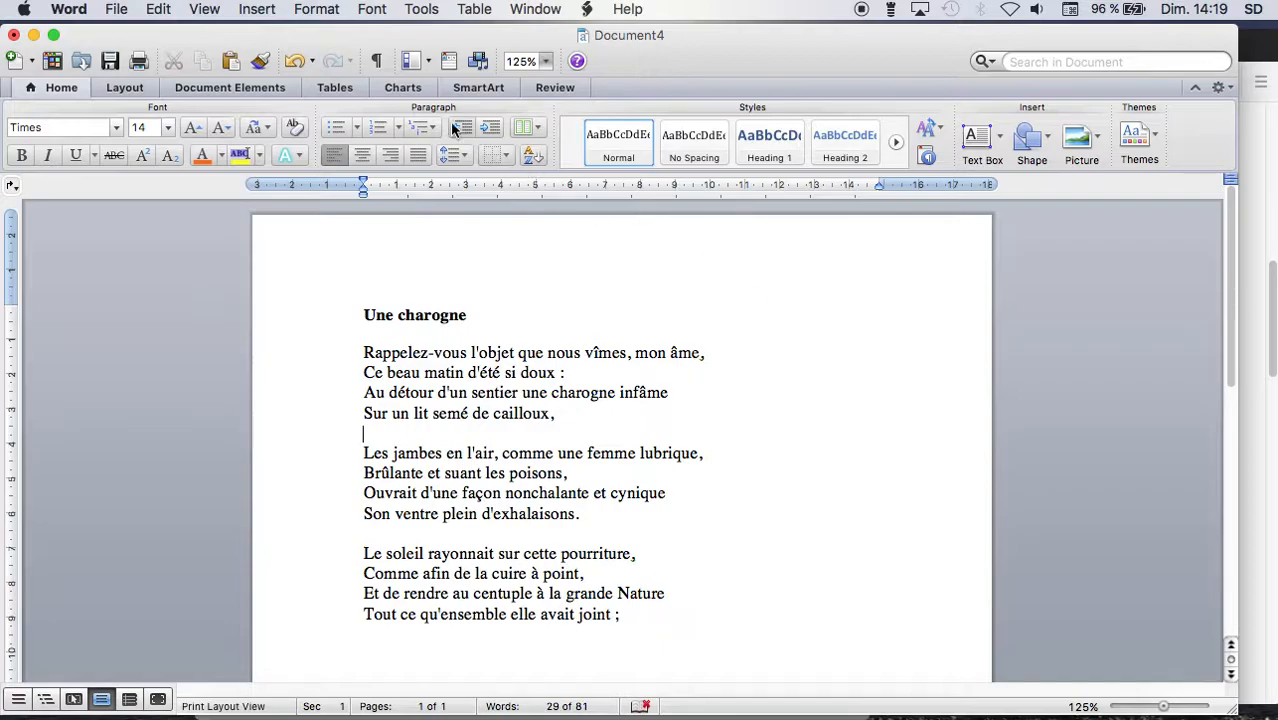
# Step: Show the formatting marks and replace the line breaks around the blank line after the first stanza with paragraph breaks
pyautogui.click(375, 62)
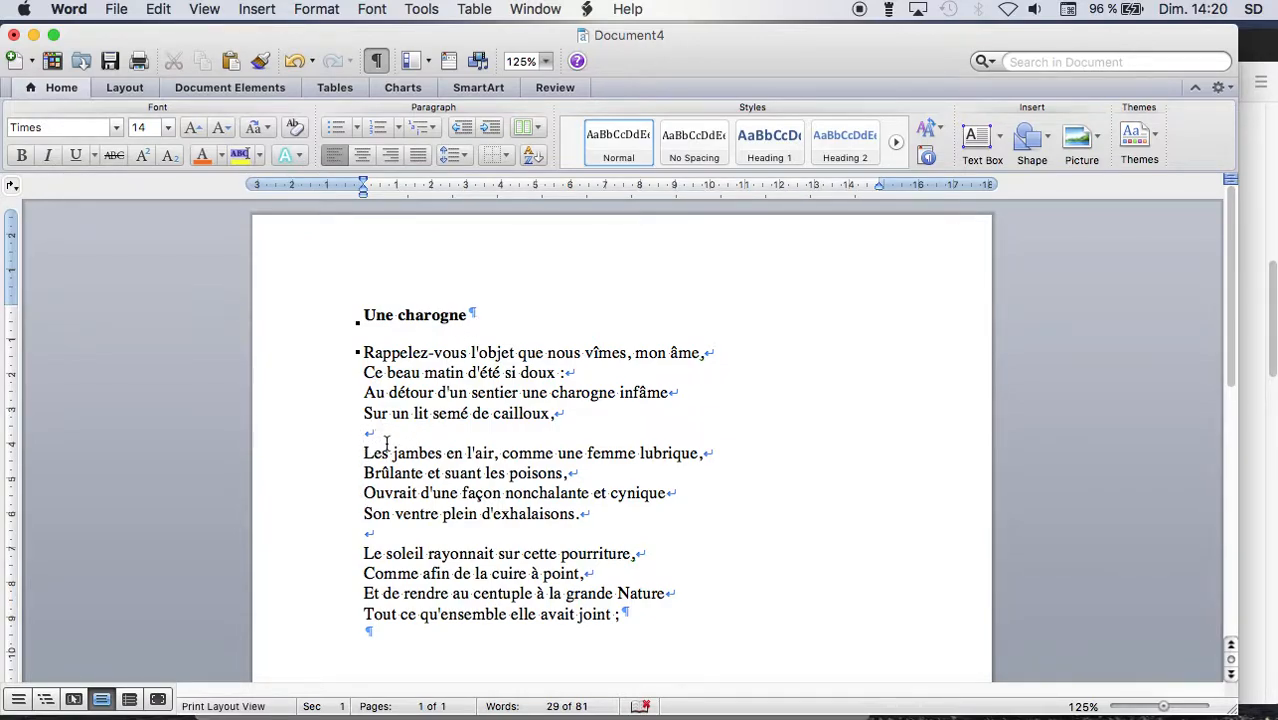
pyautogui.press('BackSpace')
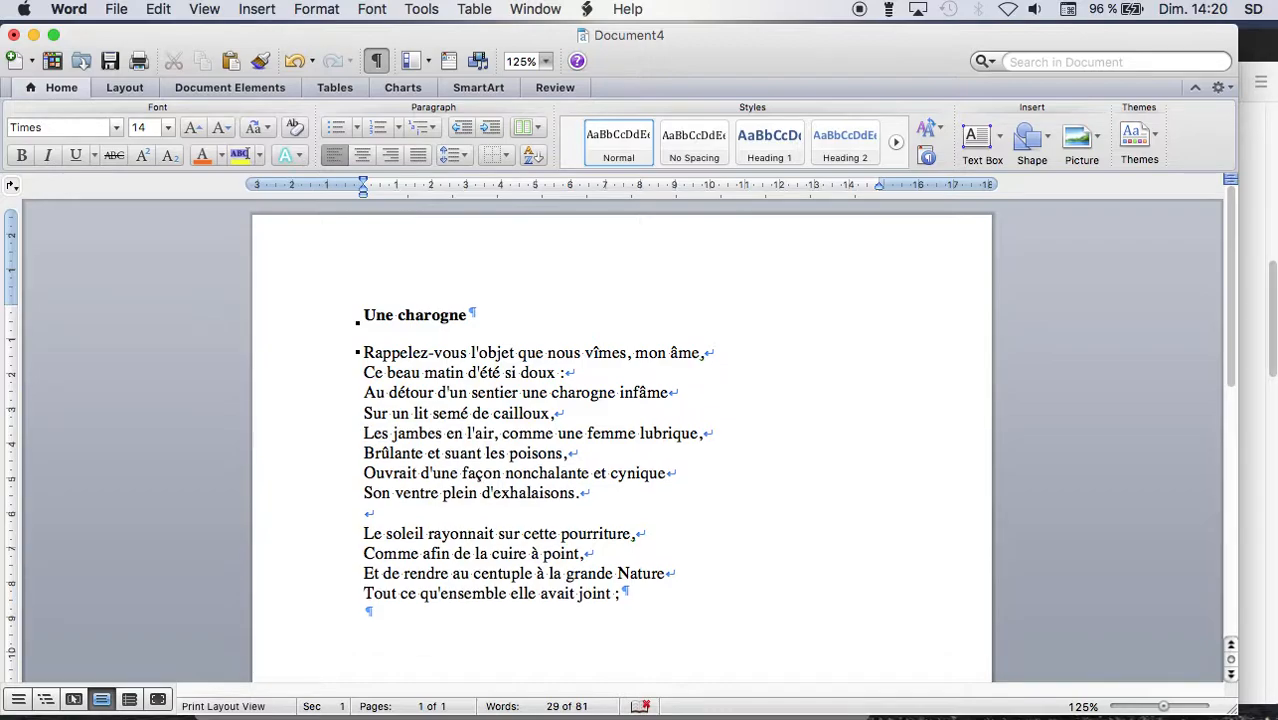
pyautogui.press('Return')
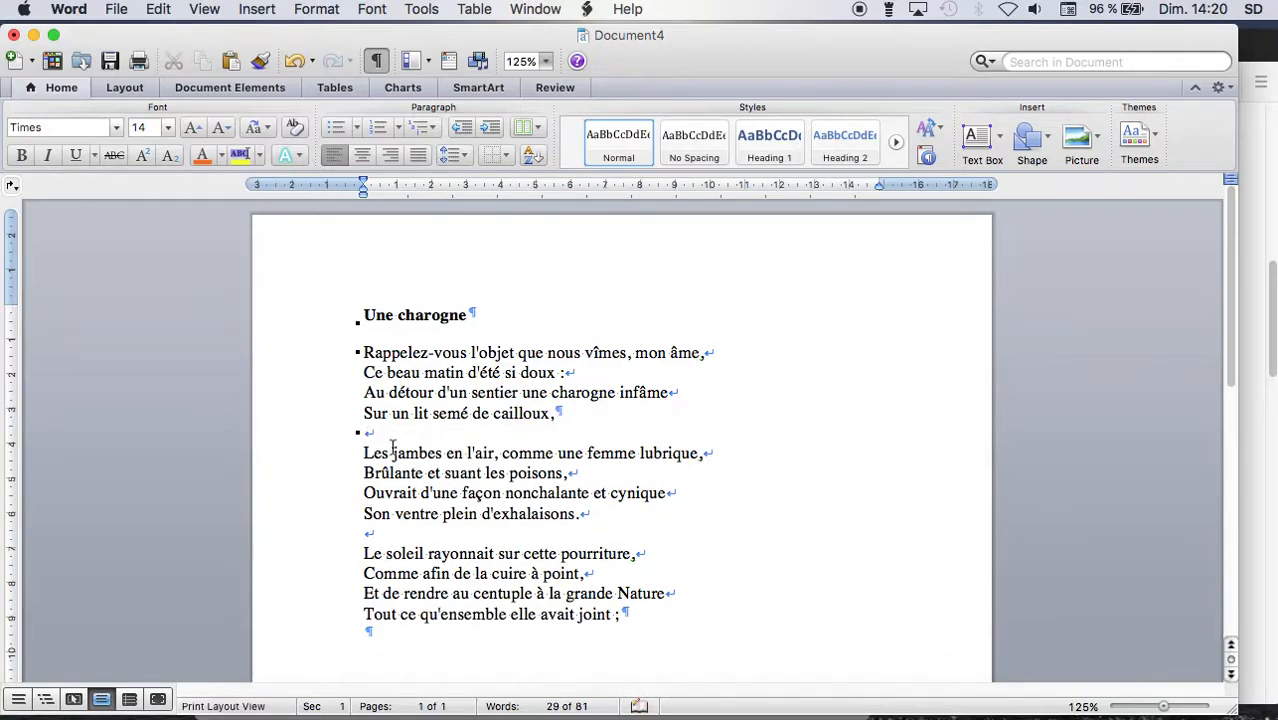
pyautogui.click(365, 455)
pyautogui.press('BackSpace')
pyautogui.press('Return')
# Step: Replace the line breaks around the blank line between the second and third stanzas with paragraph breaks
pyautogui.click(369, 534)
pyautogui.press('BackSpace')
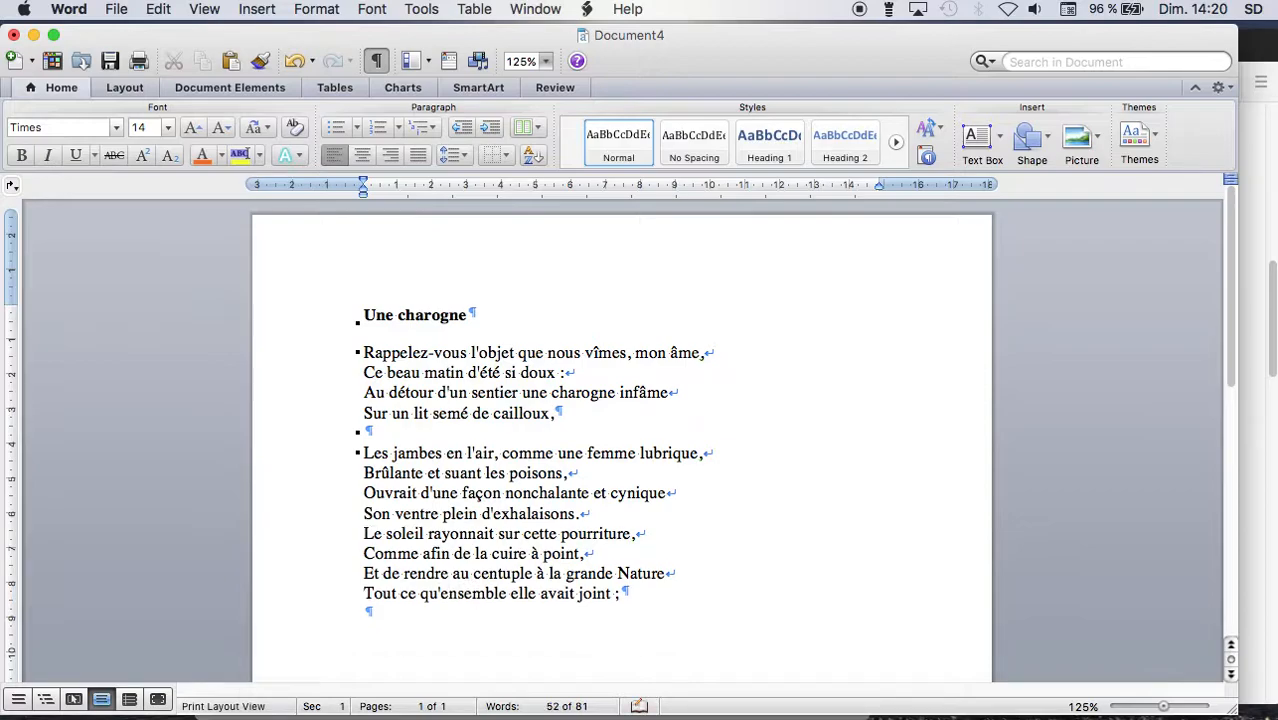
pyautogui.press('Return')
pyautogui.click(362, 550)
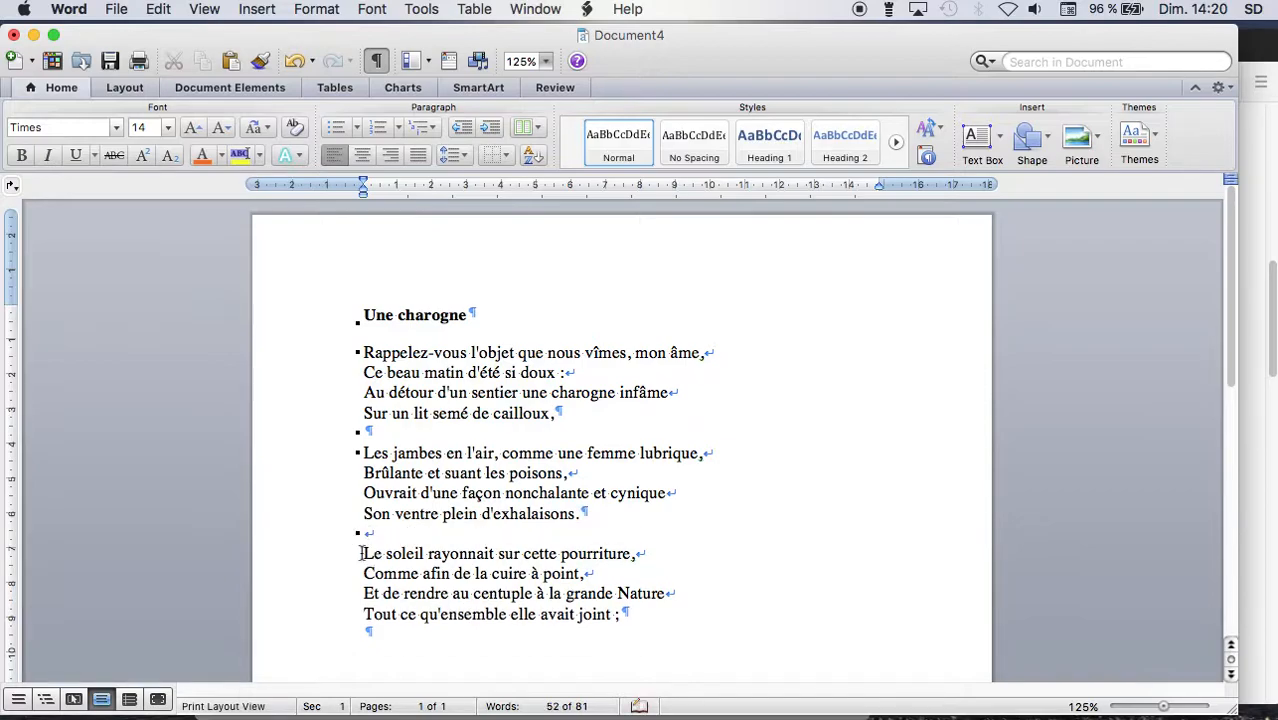
pyautogui.press('BackSpace')
pyautogui.press('Return')
pyautogui.click(677, 623)
# Step: Turn off line number suppression for the title and all three stanzas of the poem
pyautogui.moveTo(362, 316); pyautogui.dragTo(741, 618)
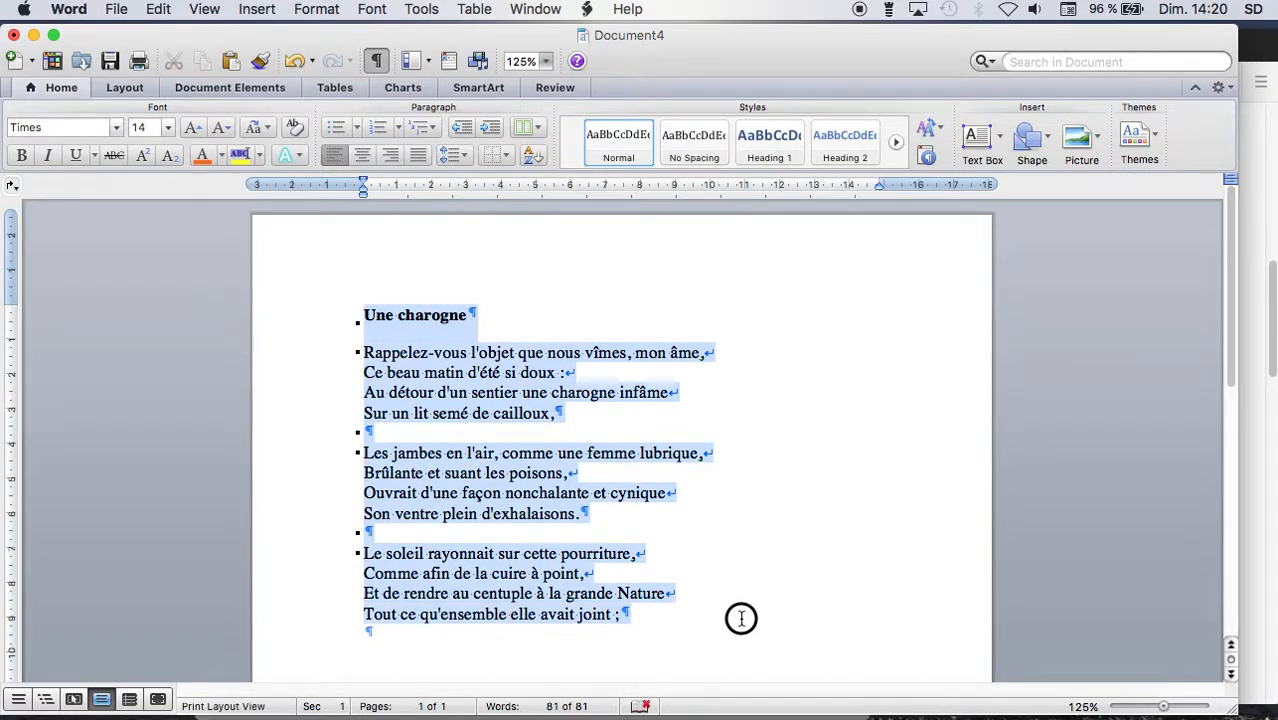
pyautogui.click(322, 9)
pyautogui.click(337, 52)
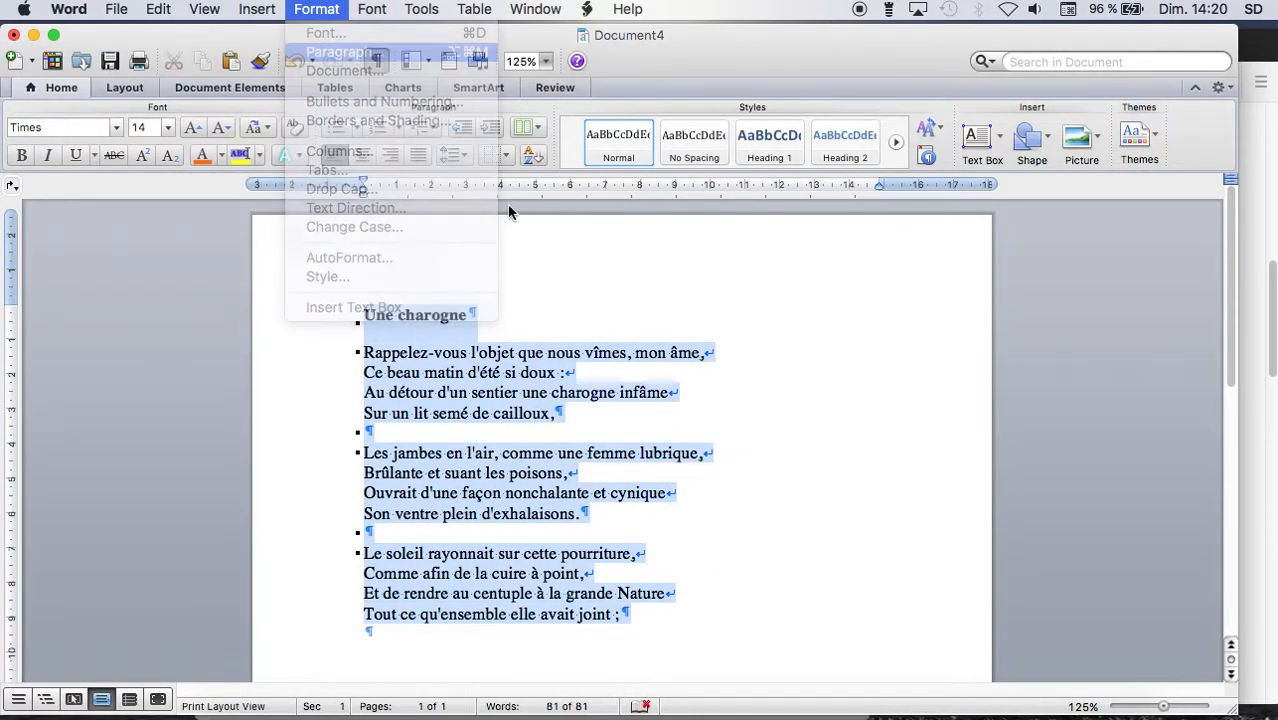
pyautogui.click(455, 232)
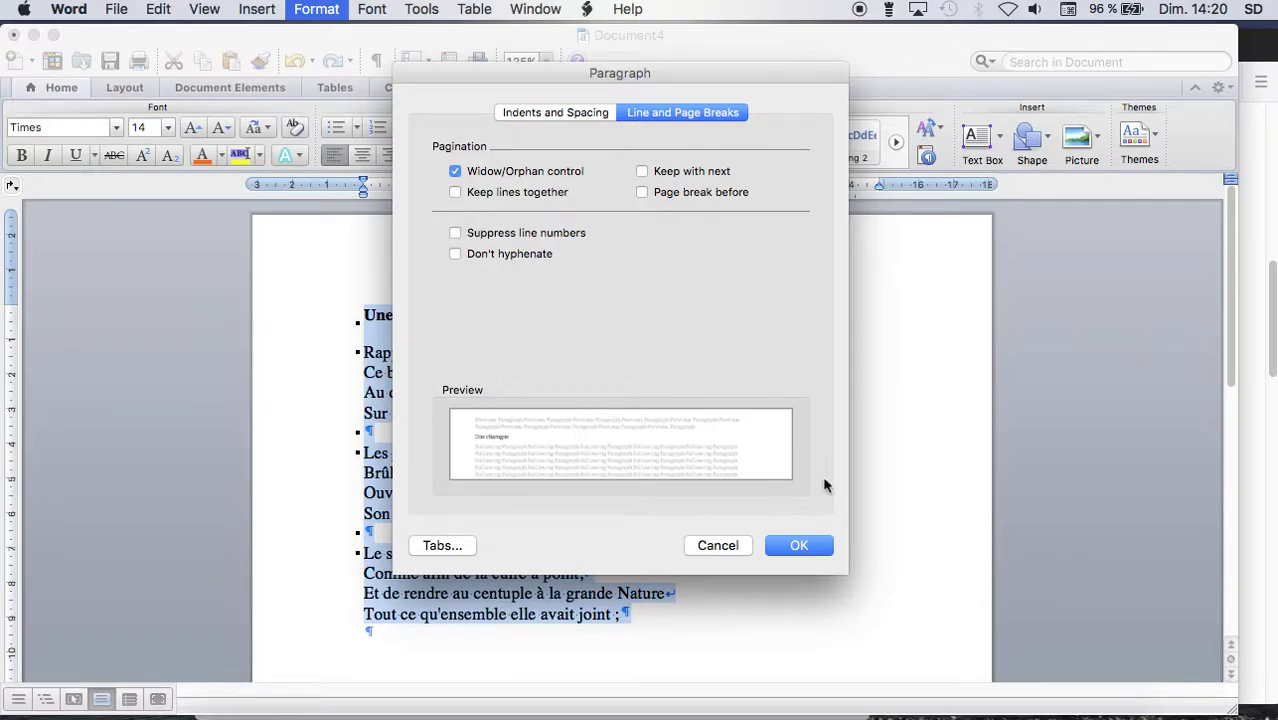
pyautogui.click(799, 545)
pyautogui.click(778, 560)
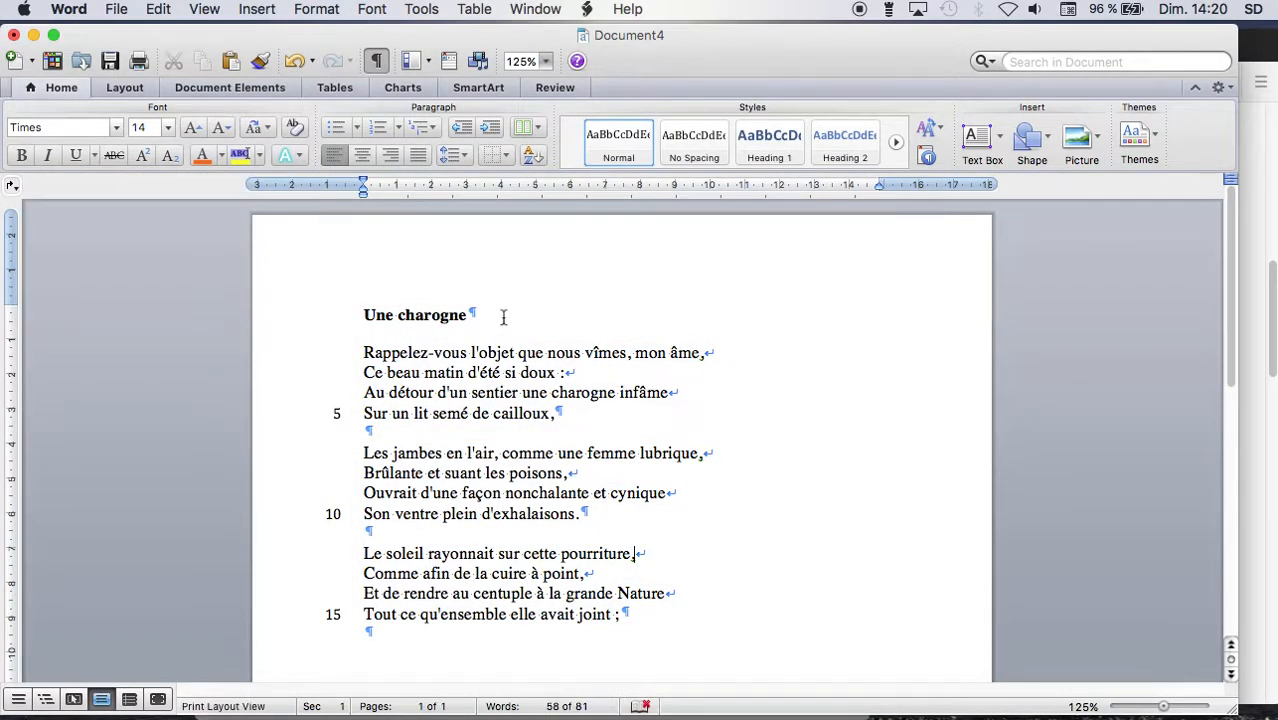
# Step: Suppress line numbers for the title paragraph "Une charogne"
pyautogui.click(278, 309)
pyautogui.click(338, 11)
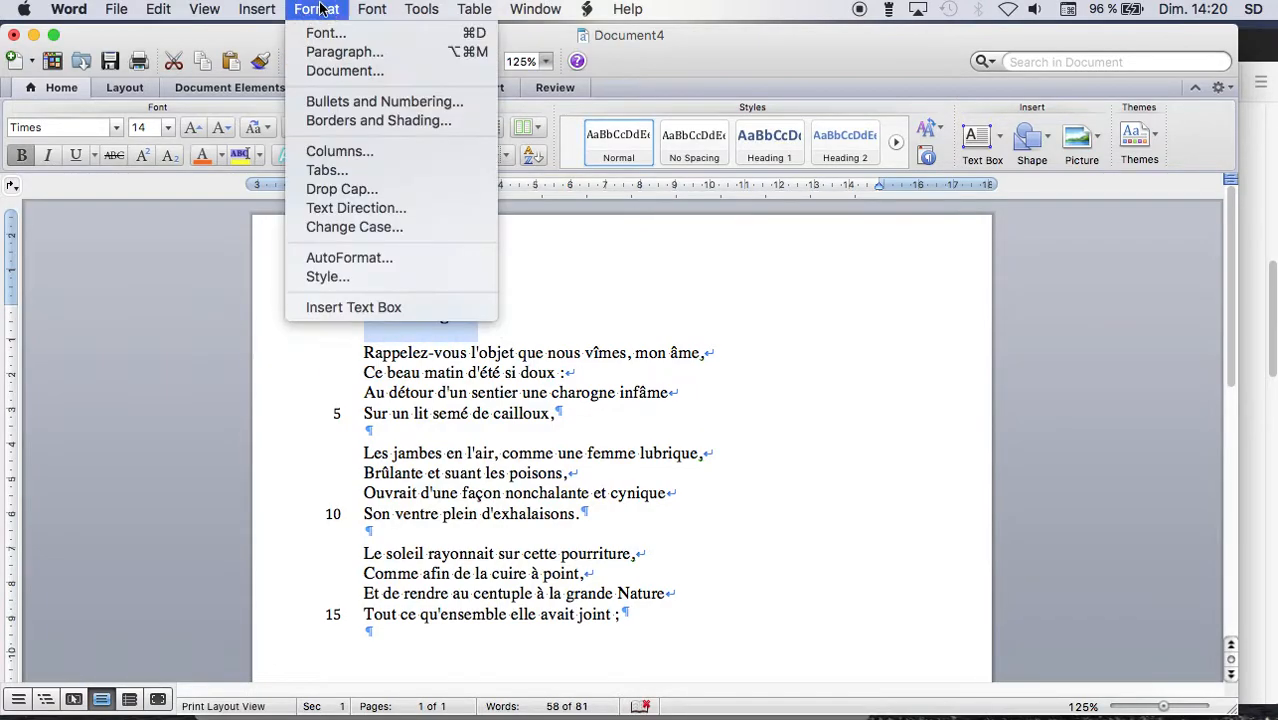
pyautogui.click(338, 52)
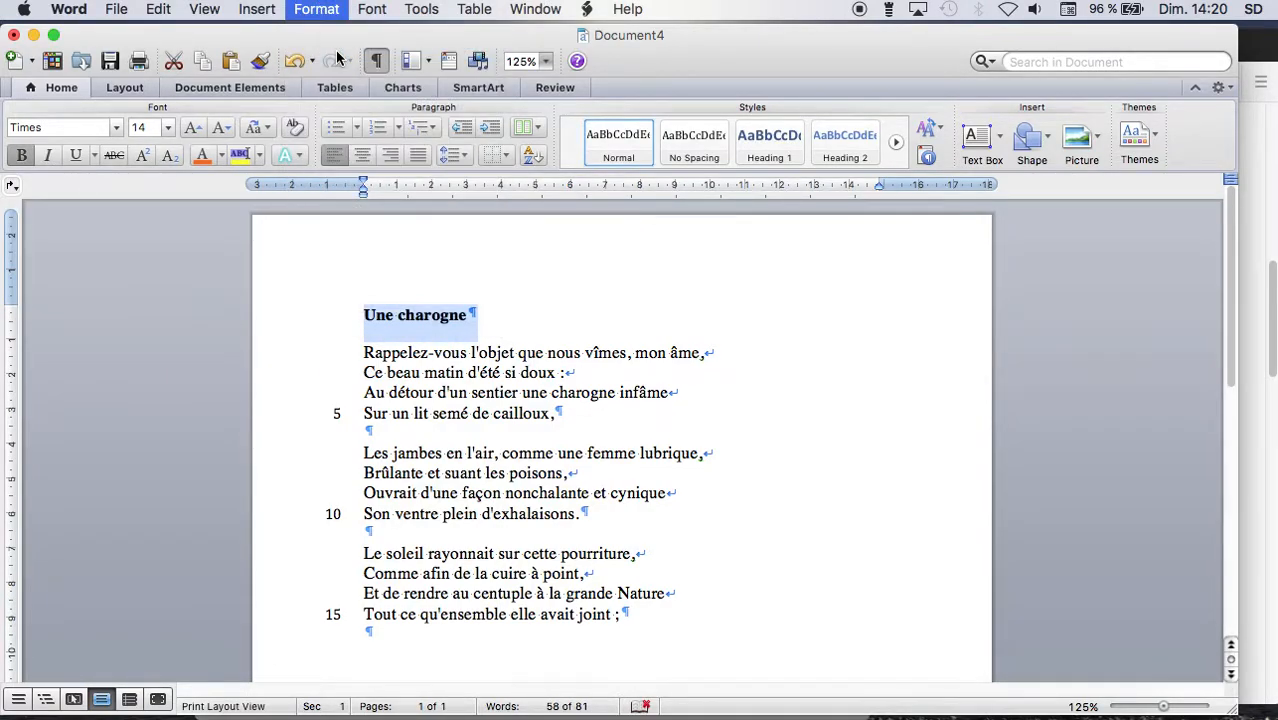
pyautogui.click(455, 232)
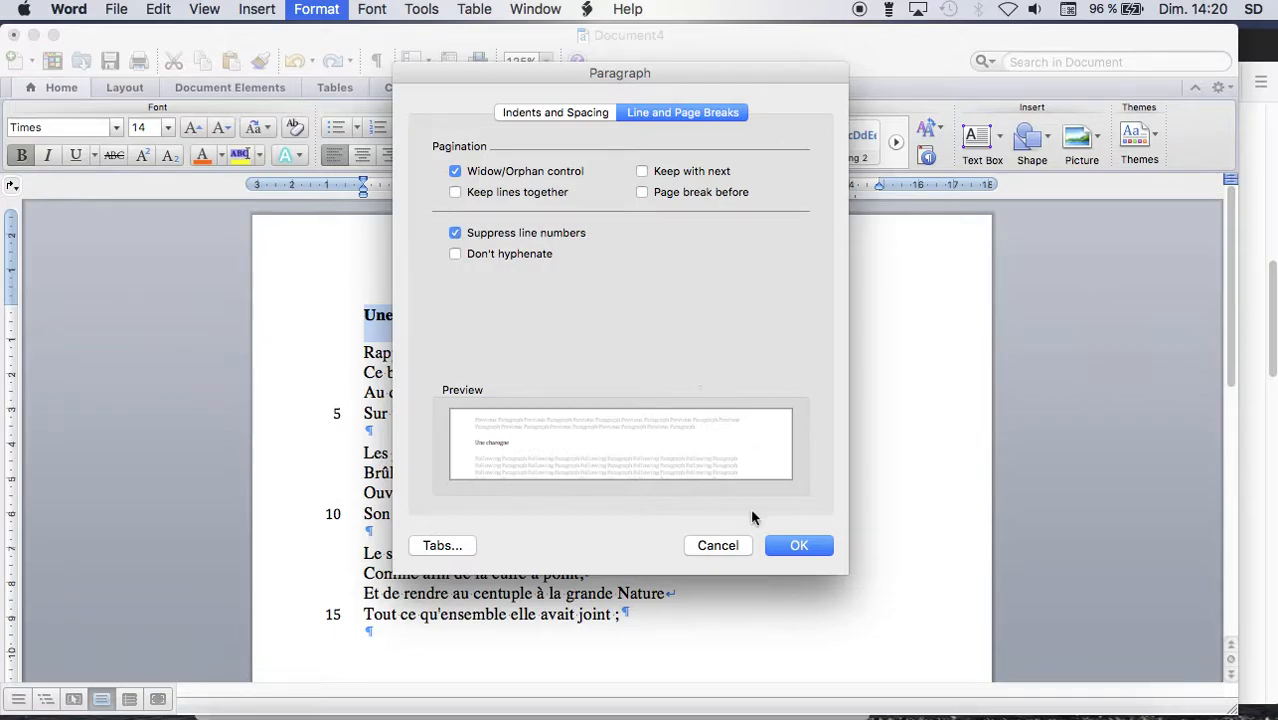
pyautogui.click(790, 545)
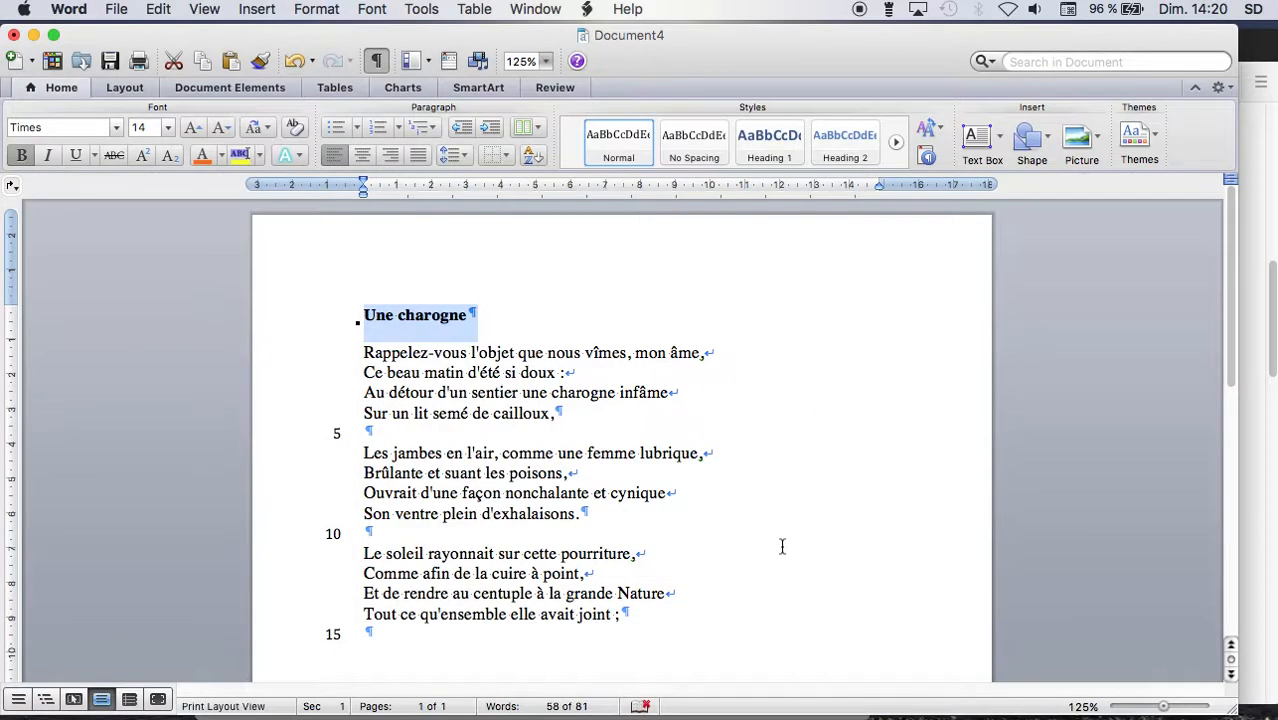
# Step: Suppress line numbers for the blank paragraph between the first and second stanzas
pyautogui.click(388, 438)
pyautogui.click(312, 10)
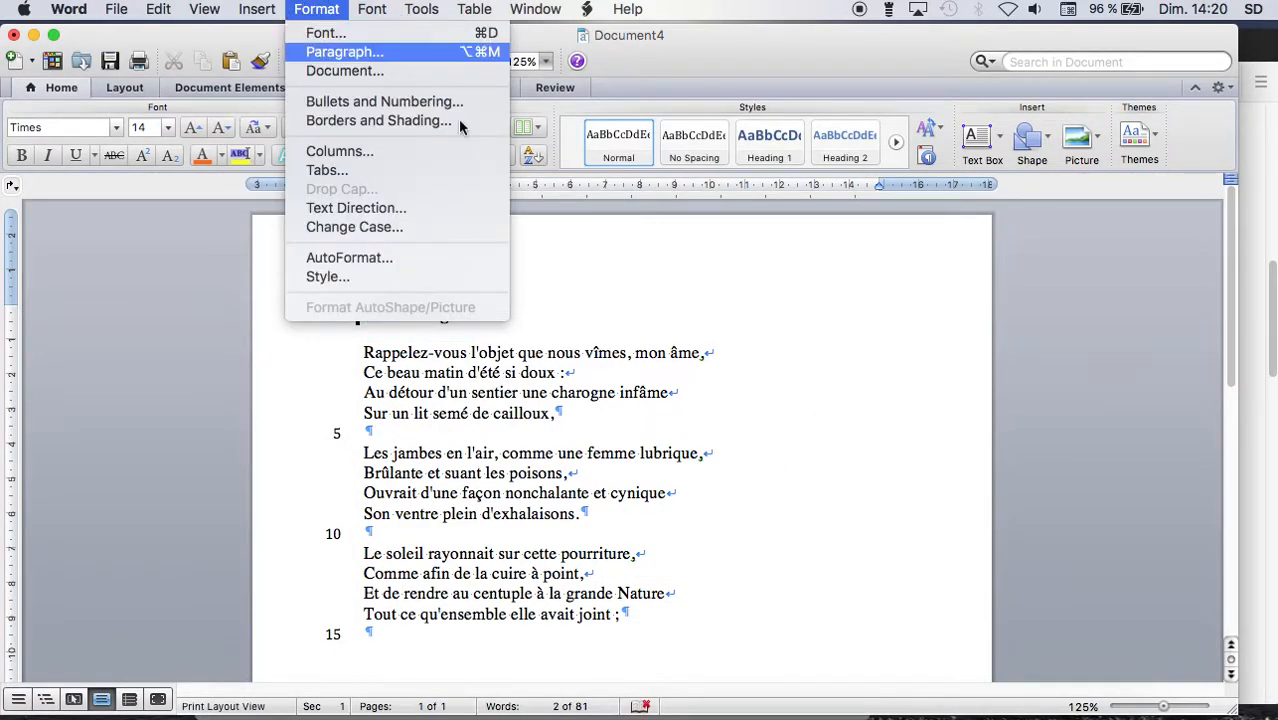
pyautogui.click(330, 52)
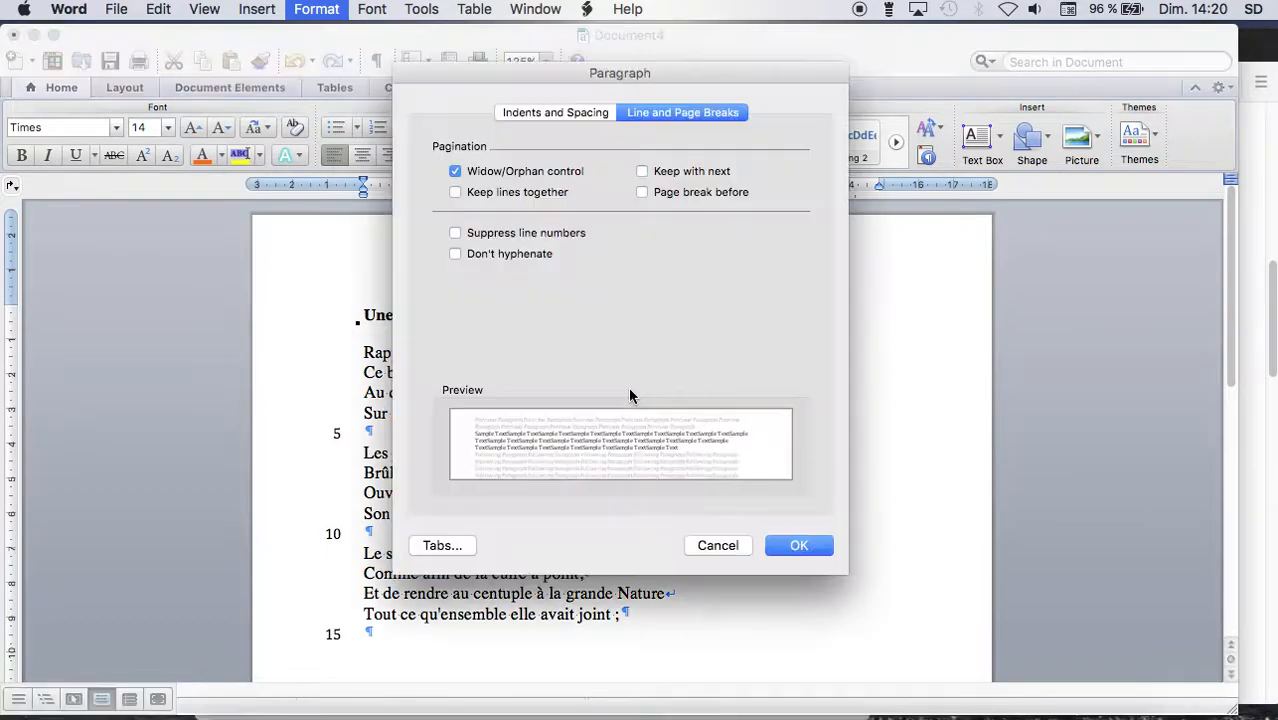
pyautogui.click(455, 232)
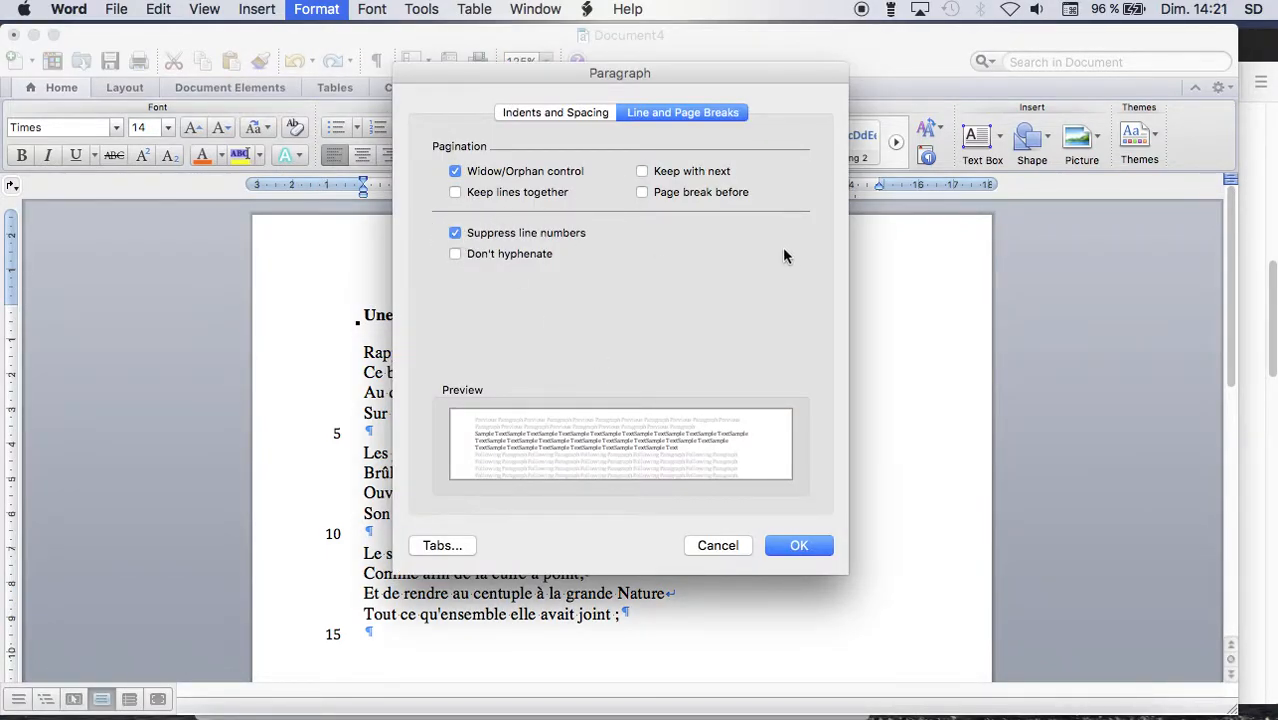
pyautogui.click(807, 547)
# Step: Suppress line numbers for the blank paragraph between the second and third stanzas, and hide the formatting marks
pyautogui.click(397, 533)
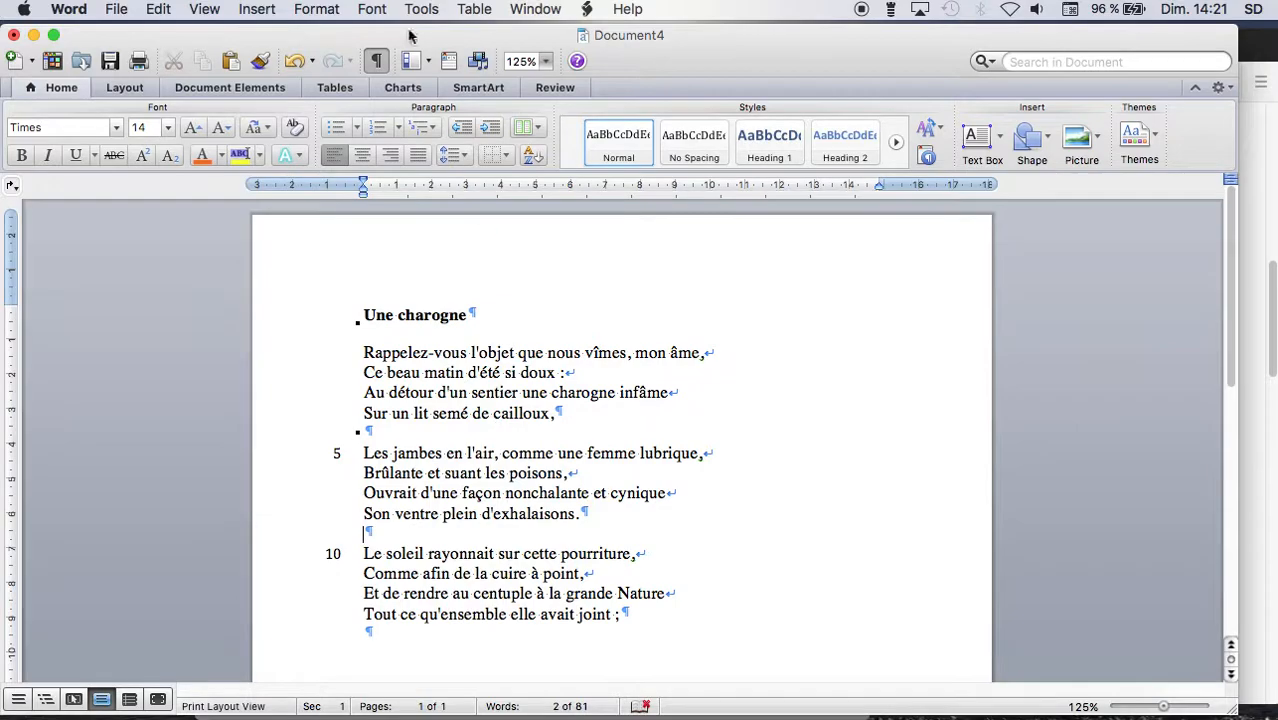
pyautogui.click(316, 10)
pyautogui.click(323, 52)
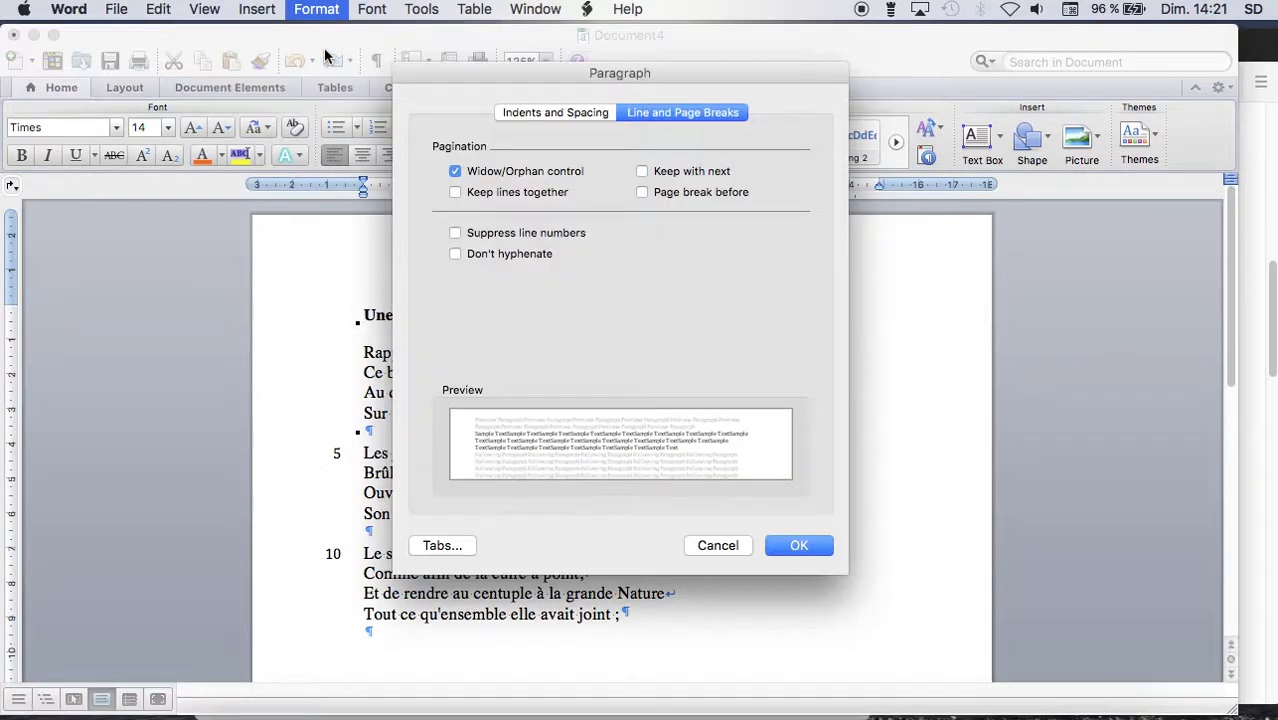
pyautogui.click(455, 233)
pyautogui.click(802, 547)
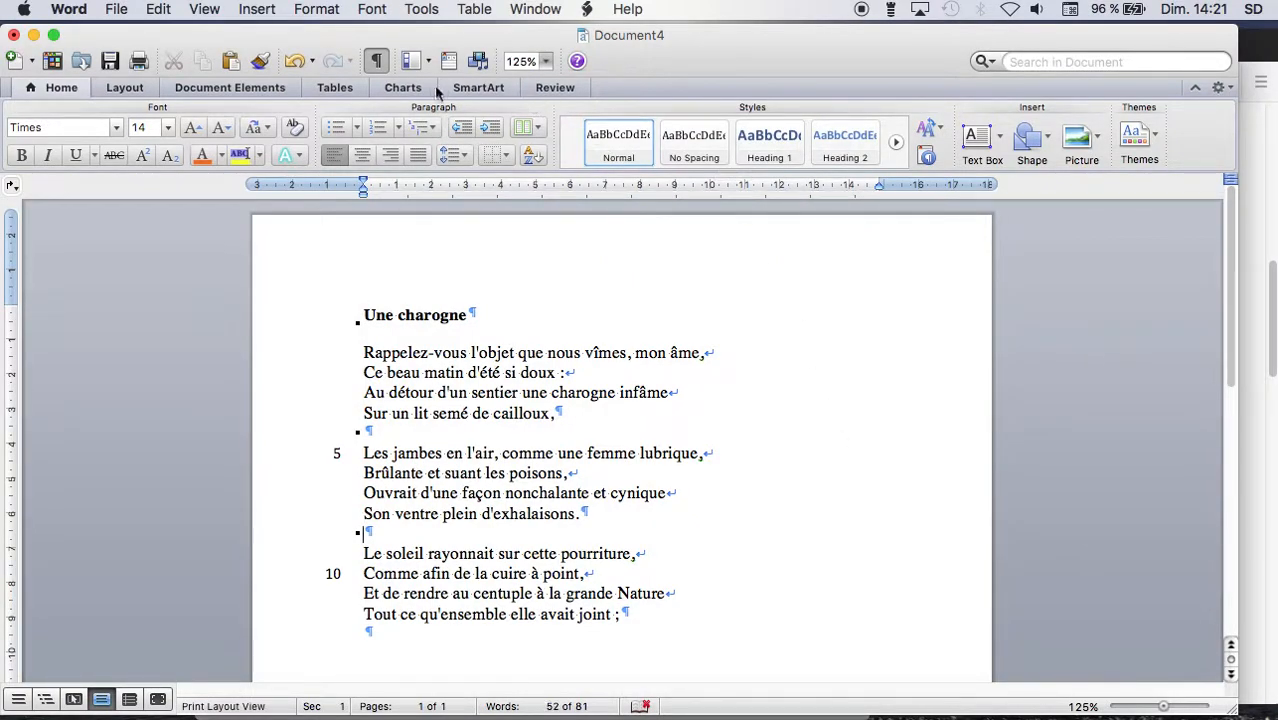
pyautogui.click(376, 61)
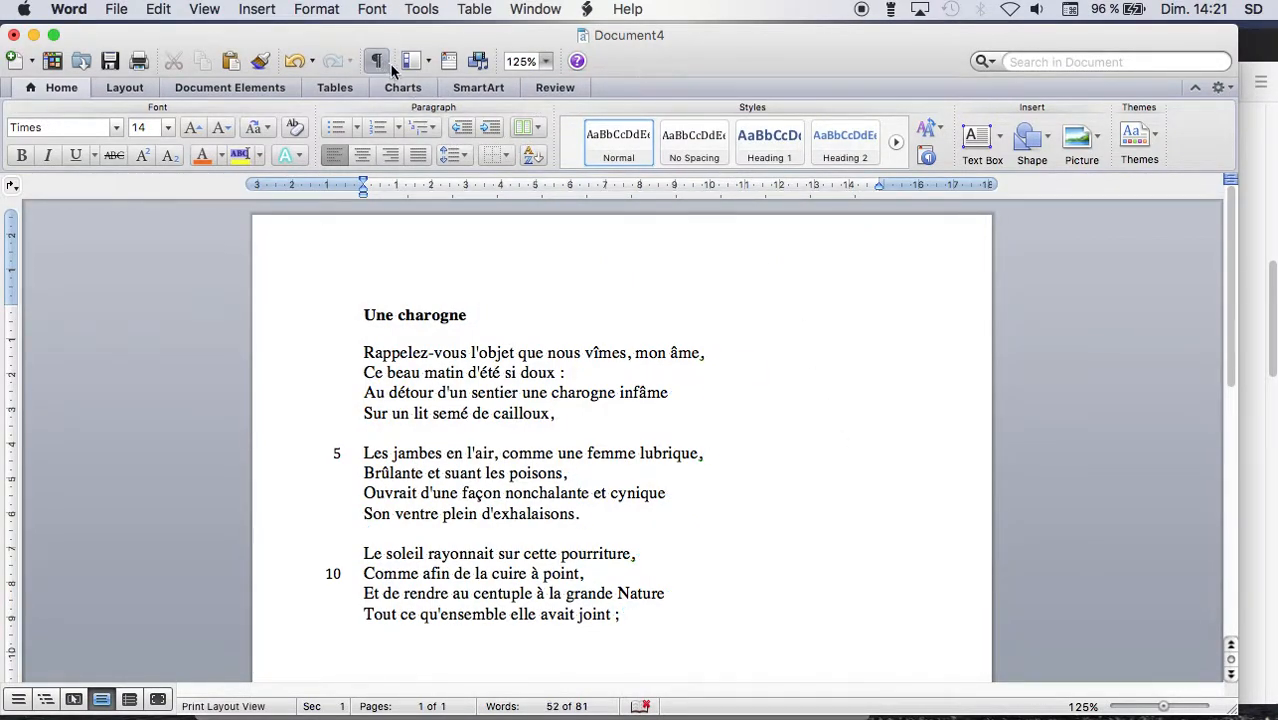